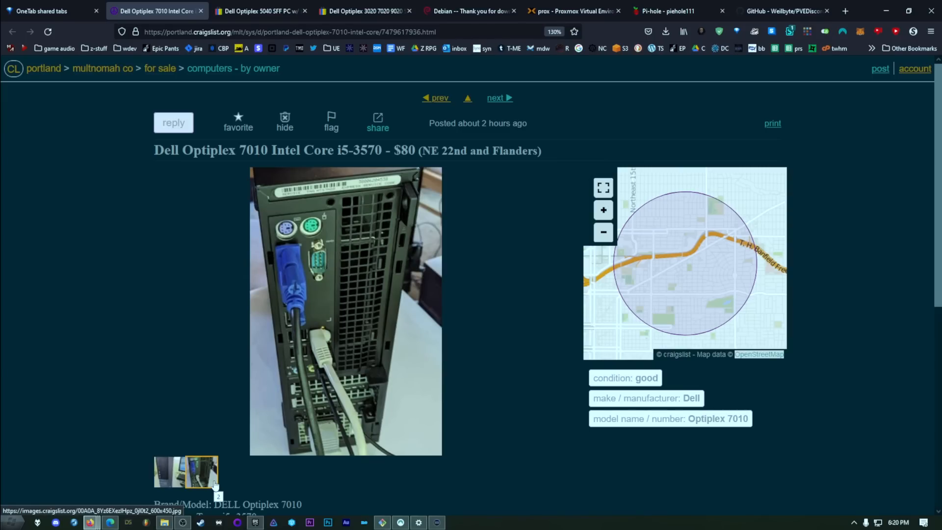
Step: Look at the prox node's summary in Proxmox and return to the Dell Optiplex 7010 listing
{"action": "left_click_drag", "start_coordinate": [571, 10], "coordinate": [285, 7]}
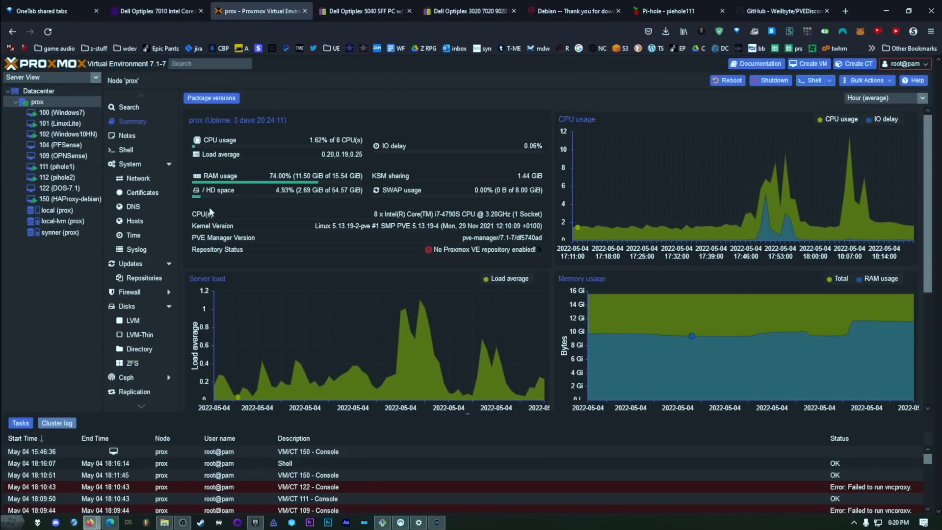
{"action": "left_click", "coordinate": [174, 8]}
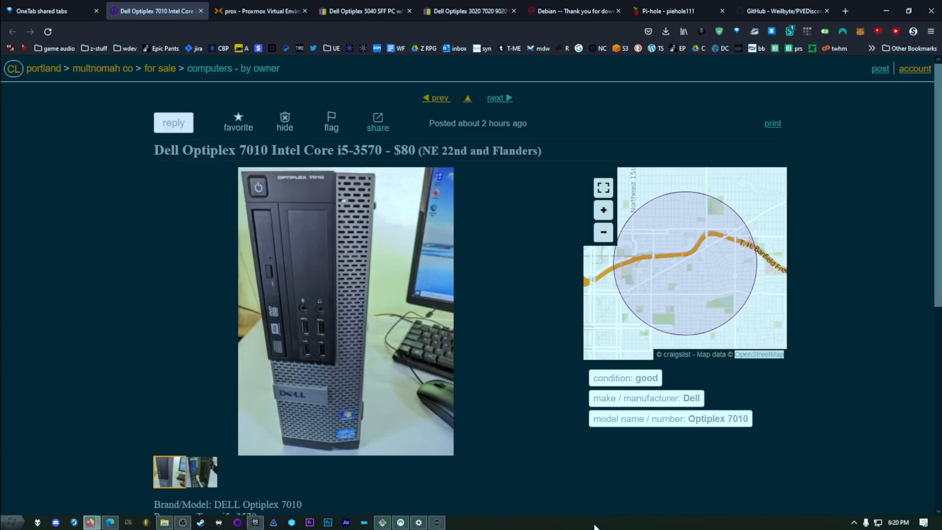
Step: Open the downloads page of the Proxmox website and look through the available Proxmox VE ISO installers
{"action": "mouse_move", "coordinate": [525, 394]}
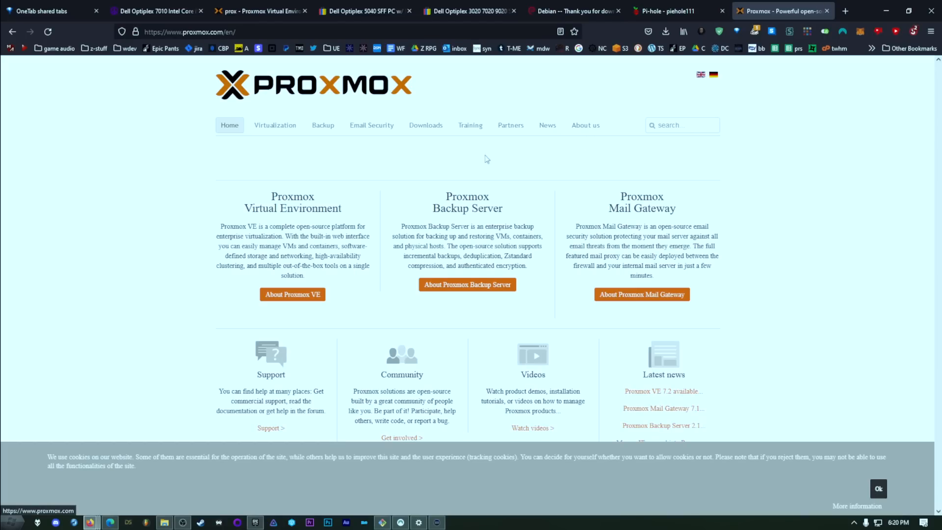
{"action": "left_click", "coordinate": [426, 125]}
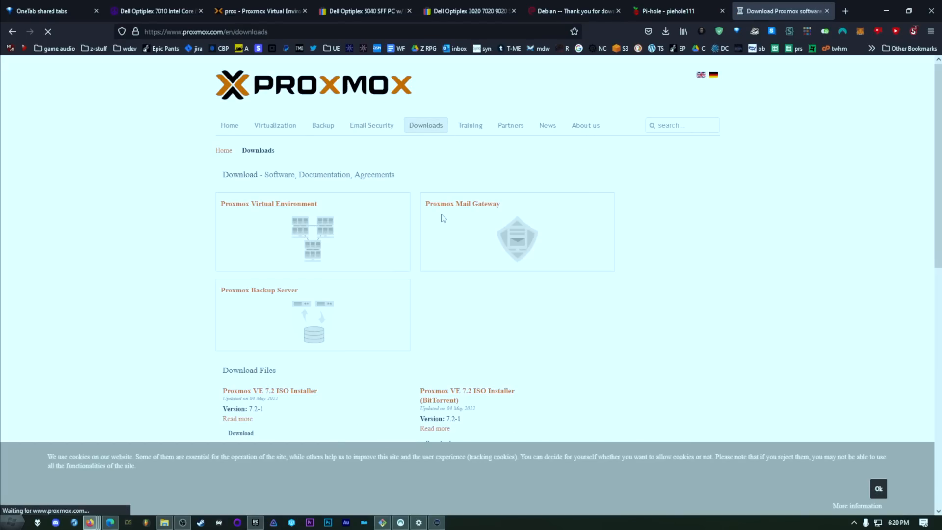
{"action": "scroll", "coordinate": [310, 402], "scroll_direction": "down", "scroll_amount": 2}
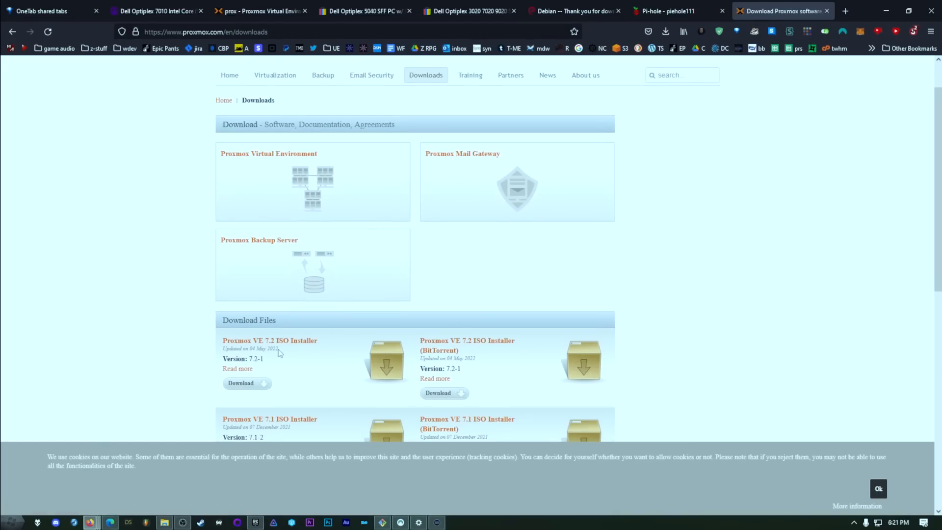
{"action": "scroll", "coordinate": [285, 350], "scroll_direction": "down", "scroll_amount": 3}
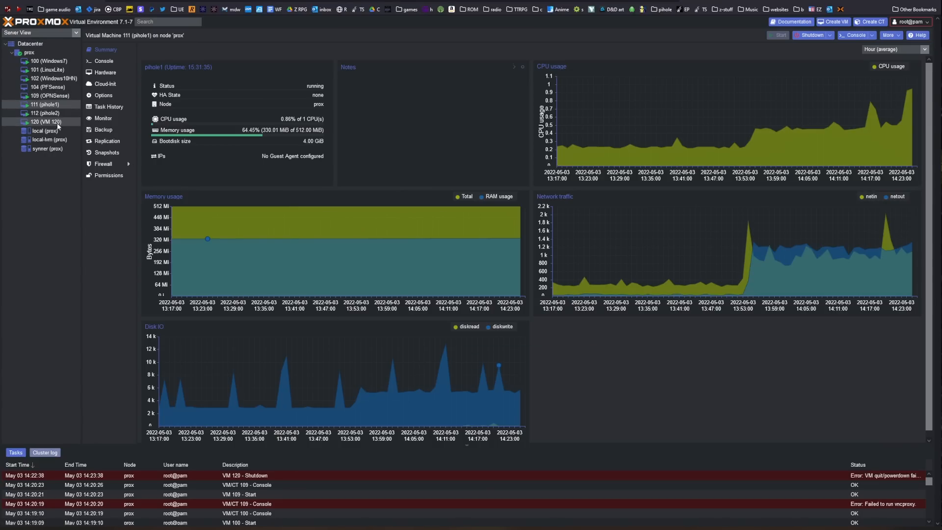
Step: View the summary of node prox and the ISO images stored on its synner storage
{"action": "left_click", "coordinate": [31, 57]}
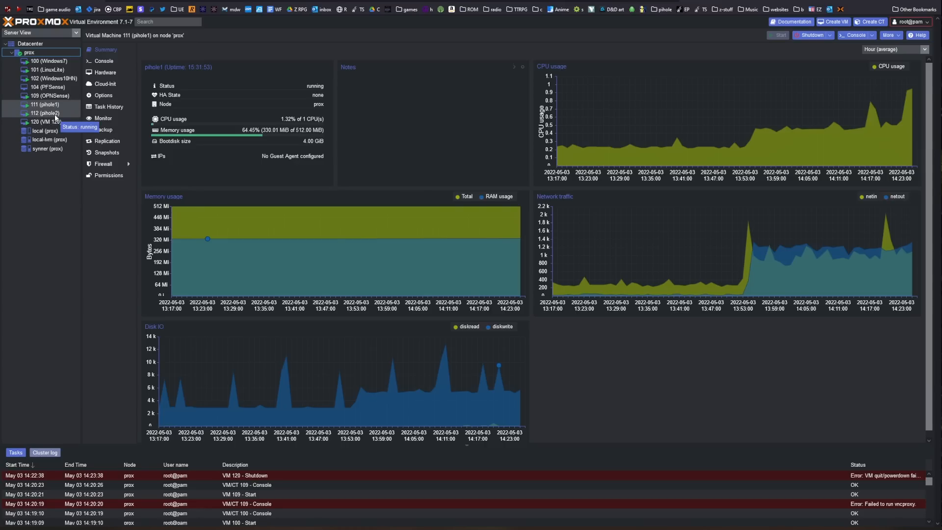
{"action": "left_click", "coordinate": [33, 53]}
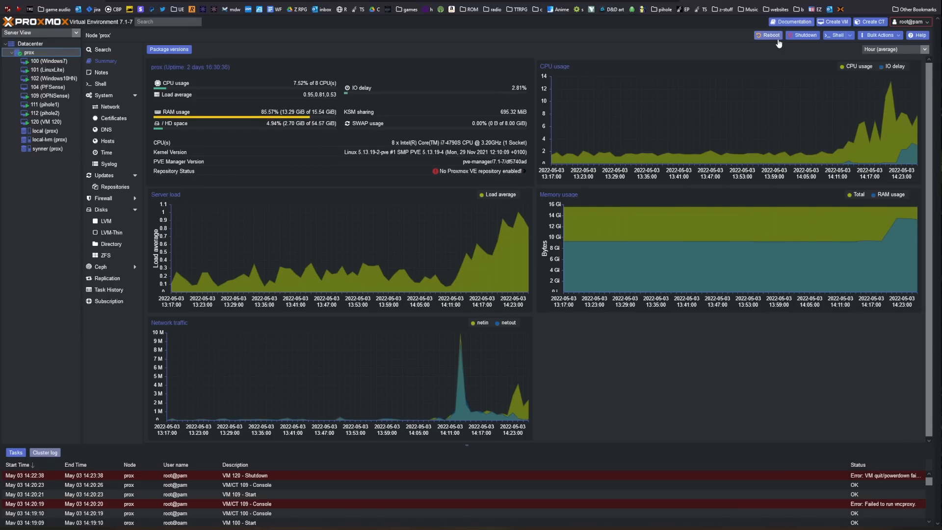
{"action": "left_click", "coordinate": [48, 149]}
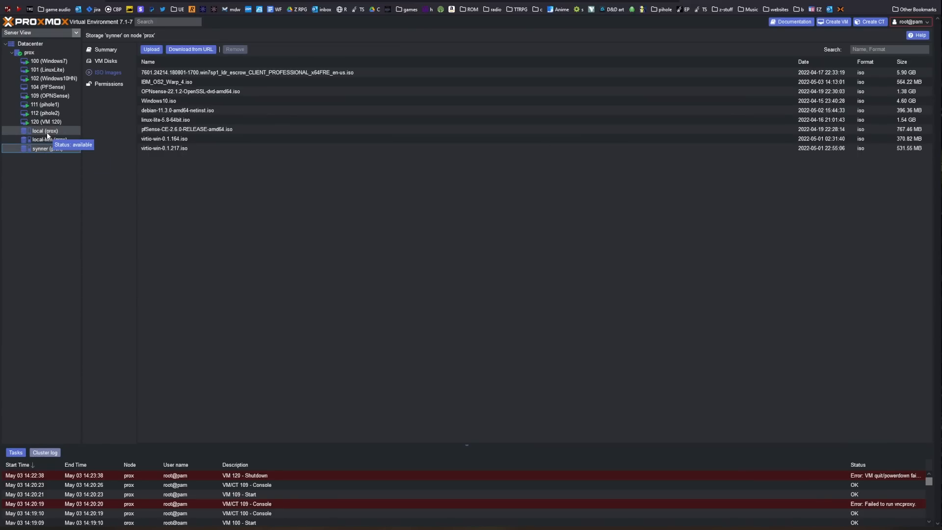
{"action": "left_click", "coordinate": [154, 50]}
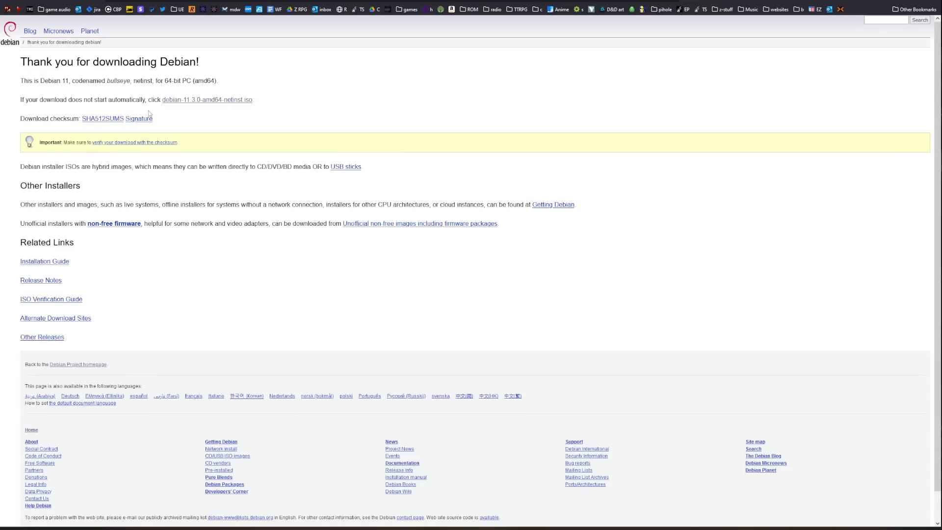
Step: Copy the debian-11.3.0-amd64-netinst.iso link, query it in the synner storage's URL download form, and close the form without downloading
{"action": "right_click", "coordinate": [217, 103]}
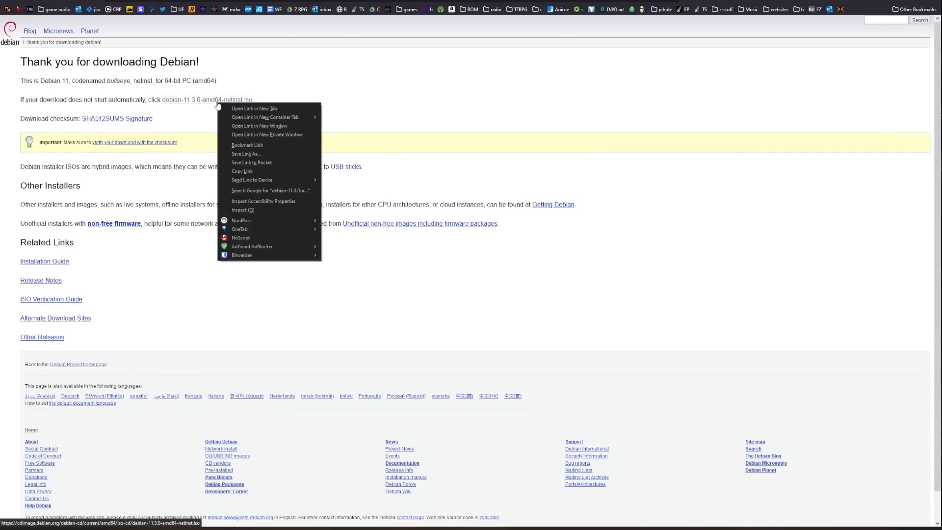
{"action": "left_click", "coordinate": [263, 172]}
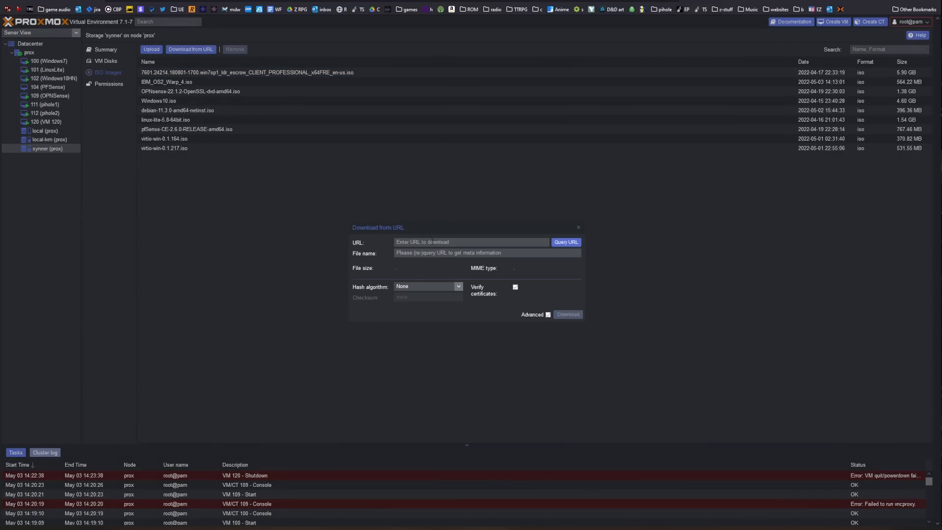
{"action": "right_click", "coordinate": [430, 242]}
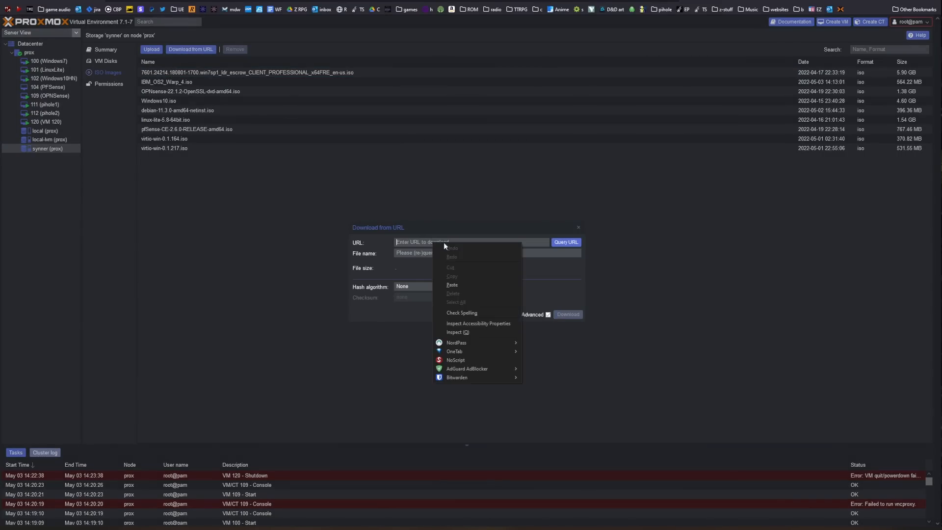
{"action": "left_click", "coordinate": [462, 280]}
{"action": "left_click", "coordinate": [421, 253]}
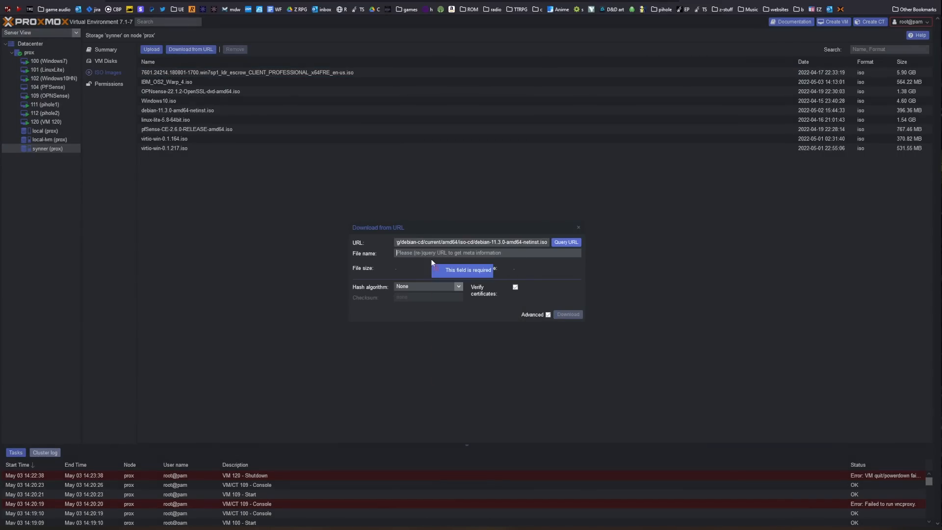
{"action": "left_click", "coordinate": [567, 243]}
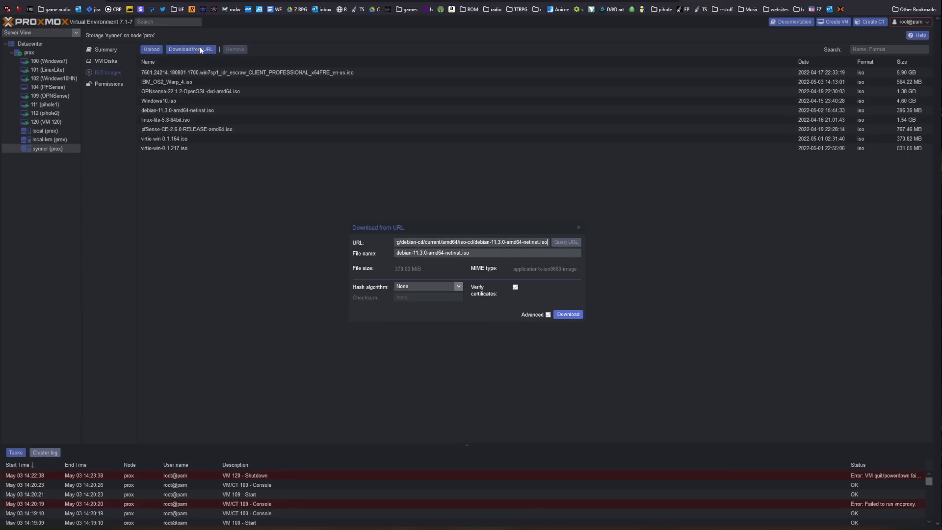
{"action": "left_click", "coordinate": [578, 228]}
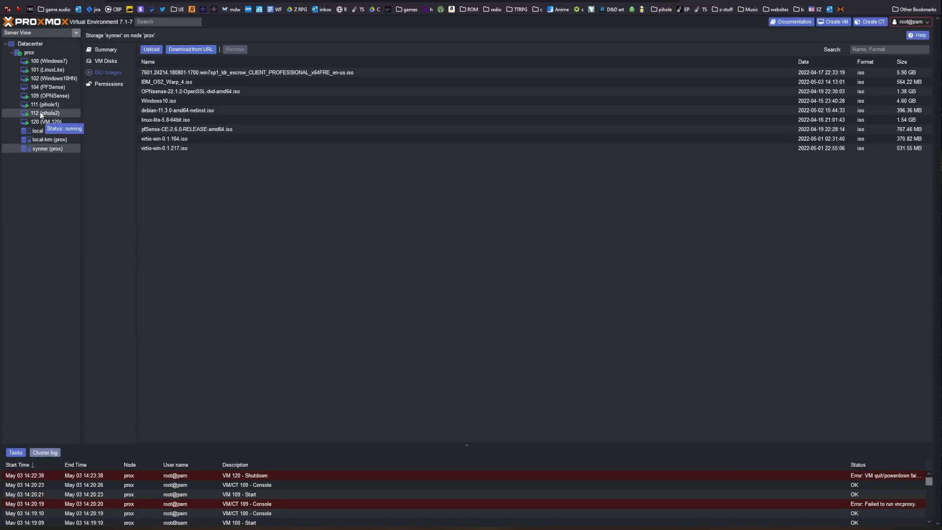
Step: Start a new virtual machine on node prox with VM ID 113 and the name pihole3
{"action": "left_click", "coordinate": [40, 54]}
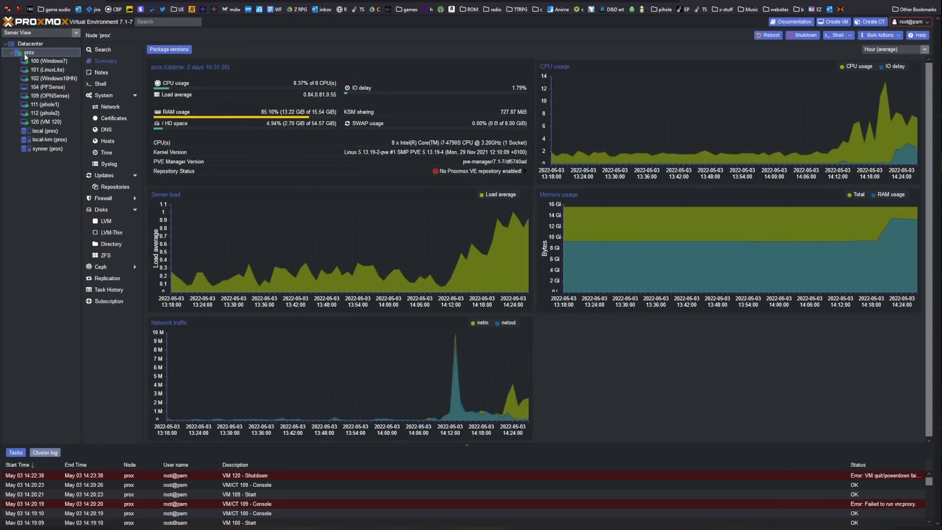
{"action": "left_click", "coordinate": [834, 22]}
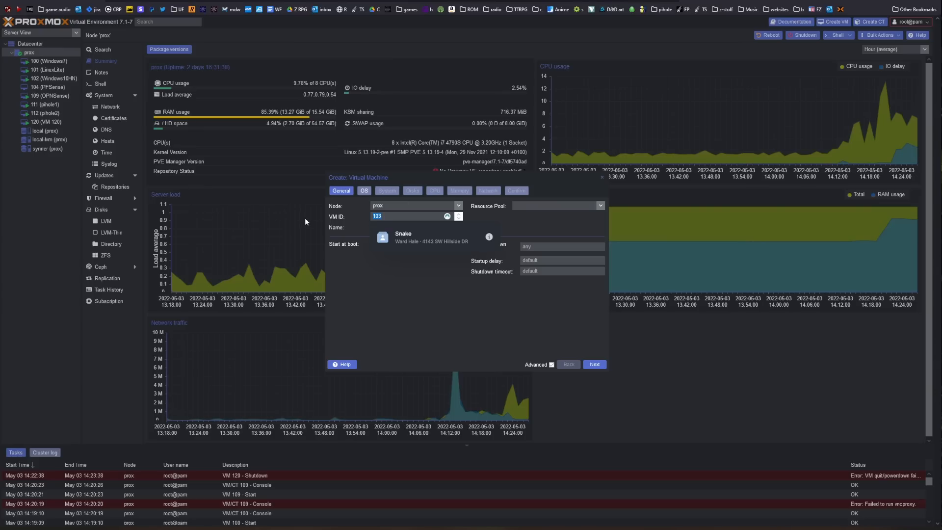
{"action": "type", "text": "113"}
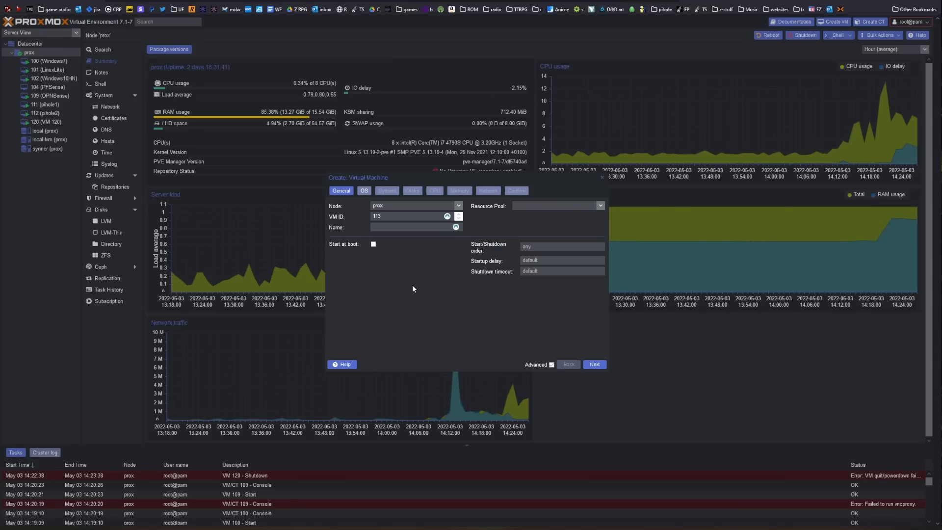
{"action": "left_click", "coordinate": [388, 226]}
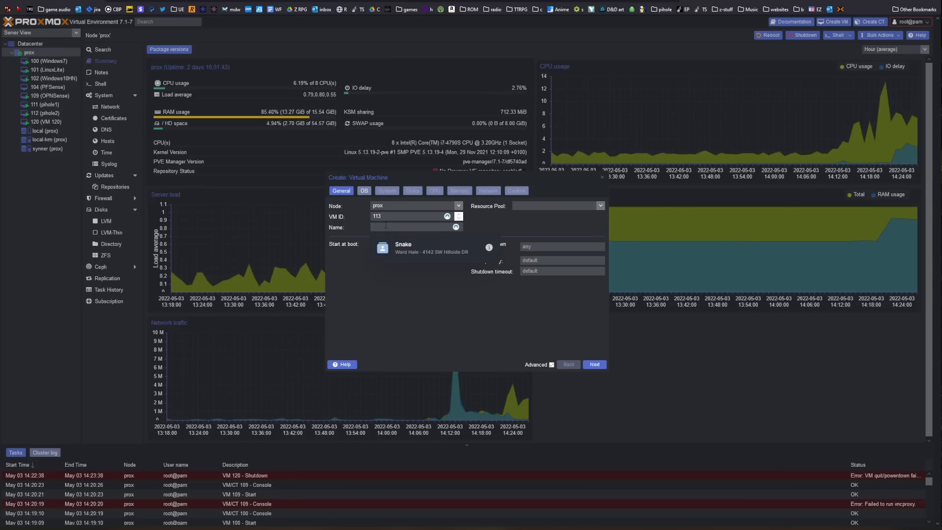
{"action": "type", "text": "pihole3"}
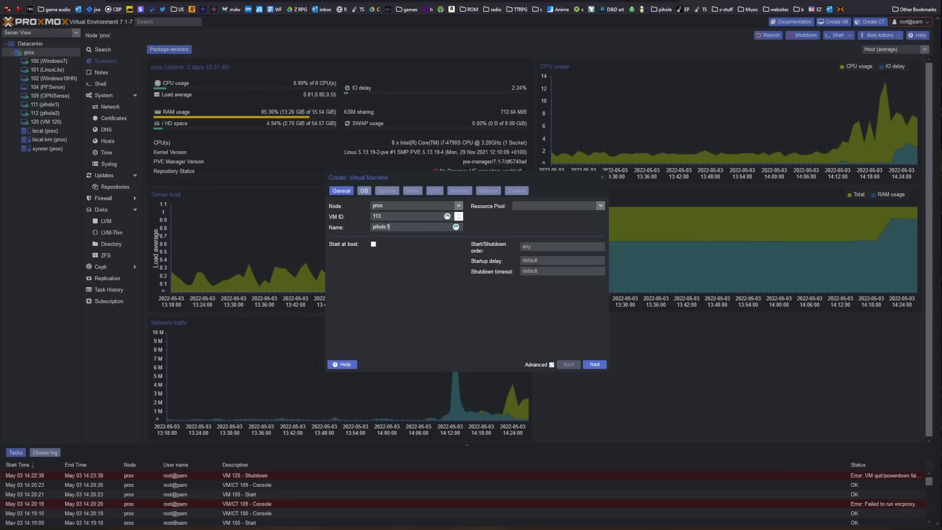
Step: Choose debian-11.3.0-amd64-netinst.iso from the synner storage as the new VM's installation image
{"action": "left_click", "coordinate": [363, 195]}
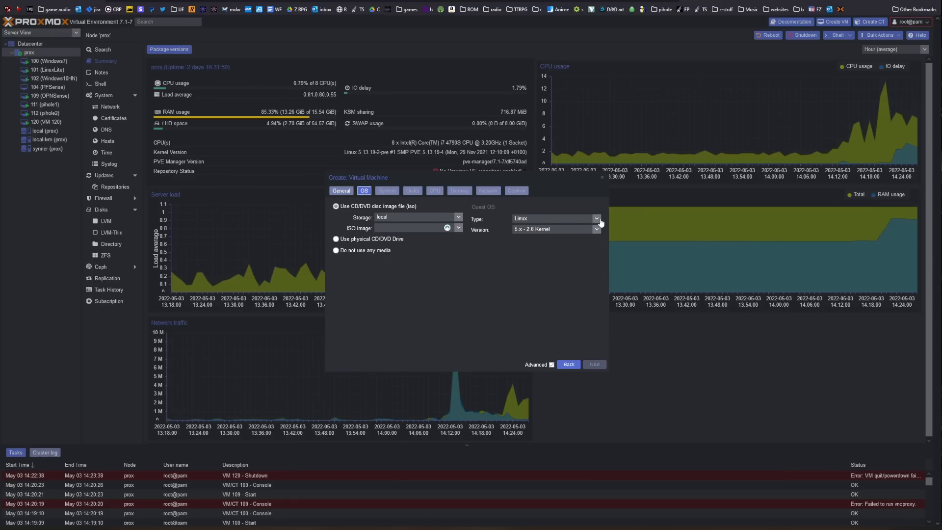
{"action": "left_click", "coordinate": [458, 217]}
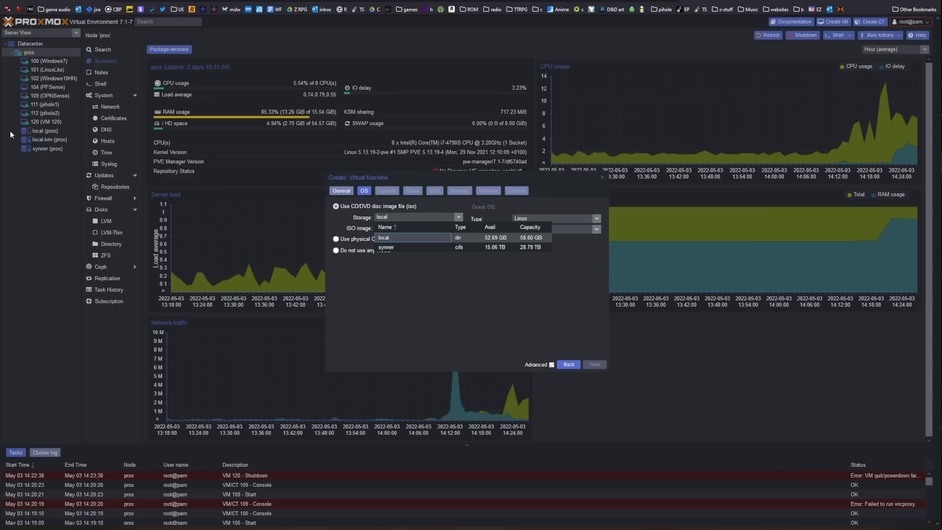
{"action": "left_click", "coordinate": [403, 249]}
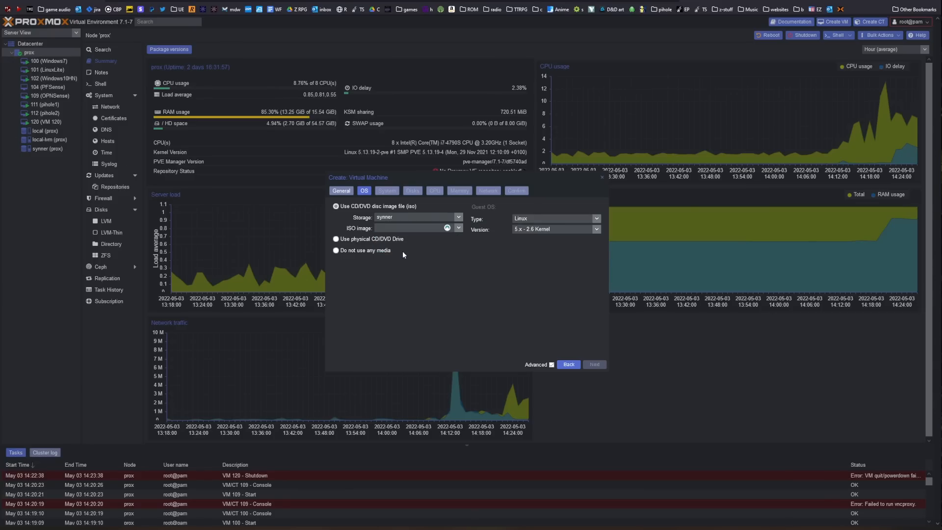
{"action": "left_click", "coordinate": [459, 228]}
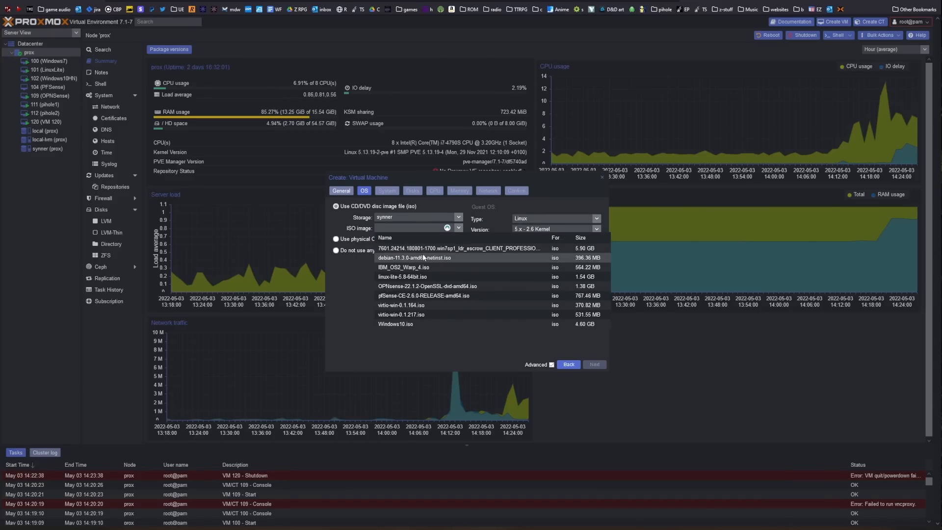
{"action": "left_click", "coordinate": [403, 258]}
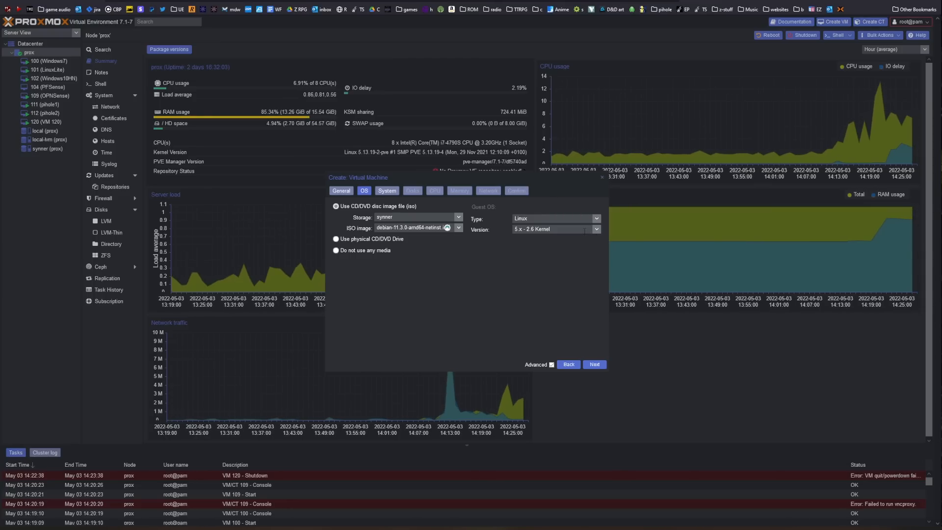
Step: Keep the VM's default system settings and set its disk size to 4 GiB
{"action": "left_click", "coordinate": [388, 191]}
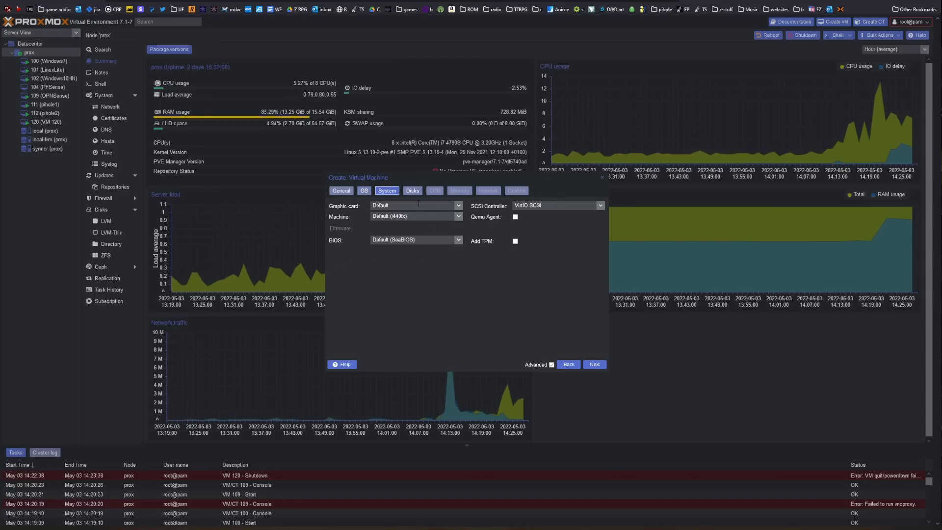
{"action": "left_click", "coordinate": [413, 191]}
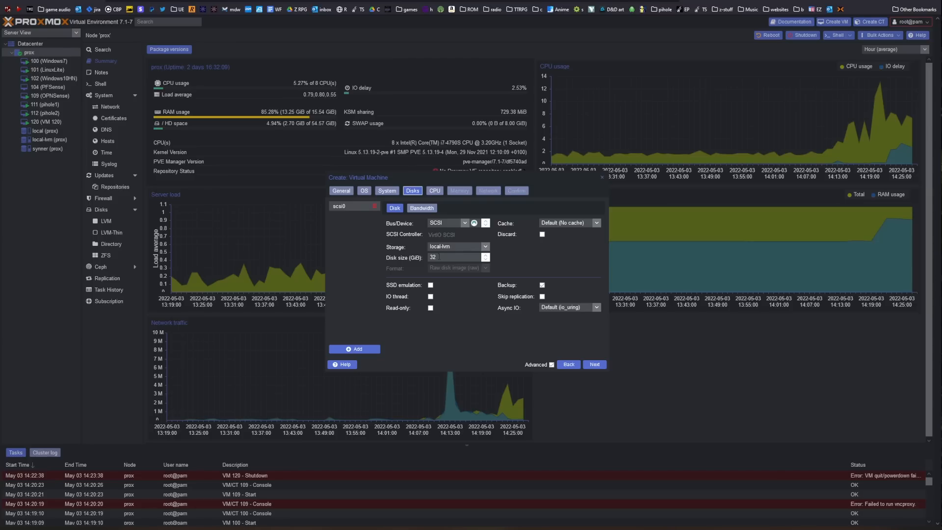
{"action": "double_click", "coordinate": [440, 257]}
{"action": "type", "text": "4"}
Step: Keep the VM's CPU at one socket and one core, and set its memory to 512 MiB
{"action": "left_click", "coordinate": [435, 191]}
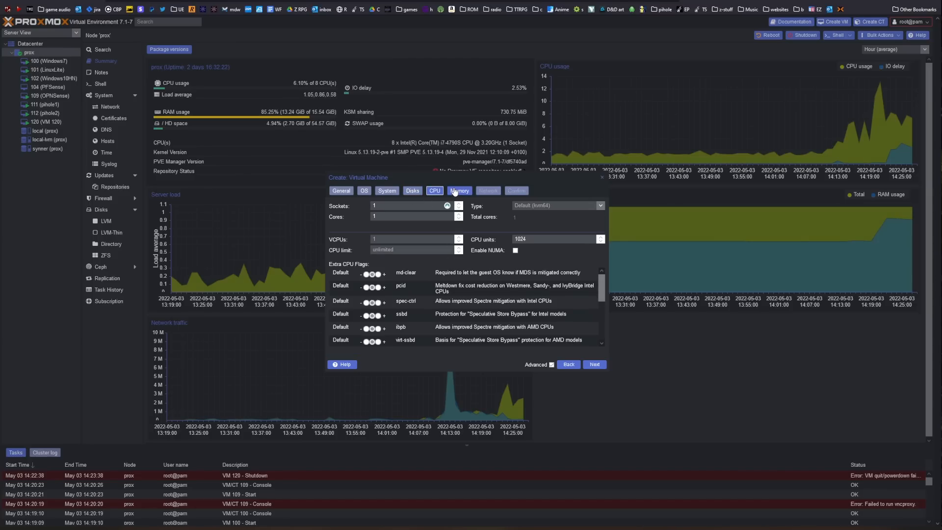
{"action": "left_click", "coordinate": [457, 191]}
{"action": "double_click", "coordinate": [428, 205]}
{"action": "type", "text": "512"}
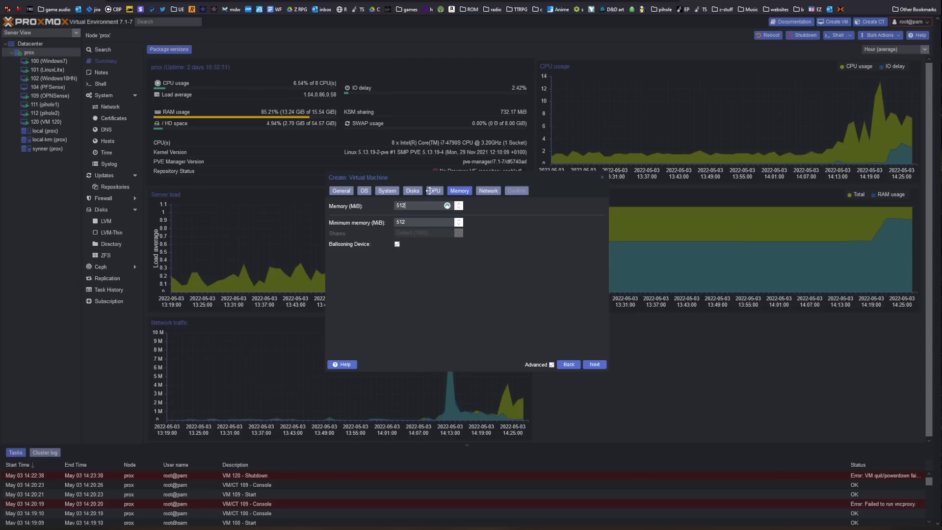
Step: Use the VirtIO (paravirtualized) network model and create the VM with the option to start after creation
{"action": "left_click", "coordinate": [492, 194]}
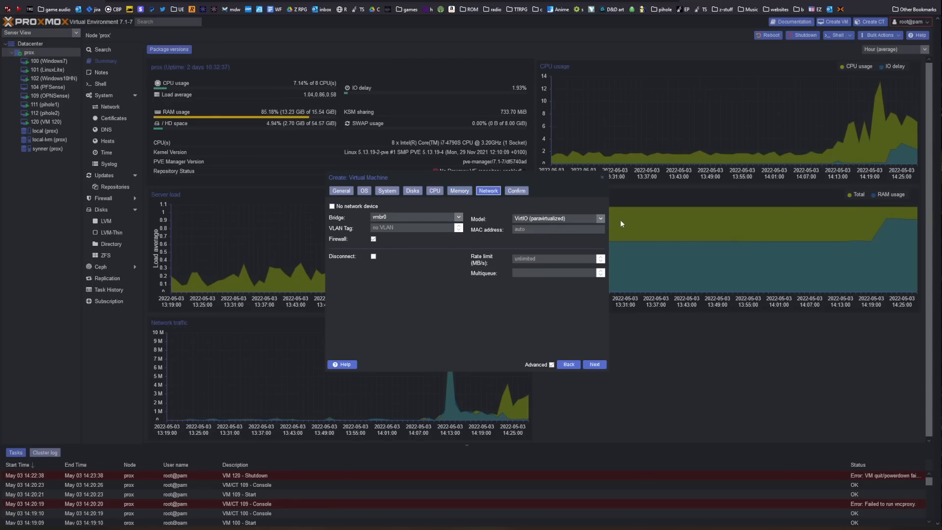
{"action": "left_click", "coordinate": [600, 218]}
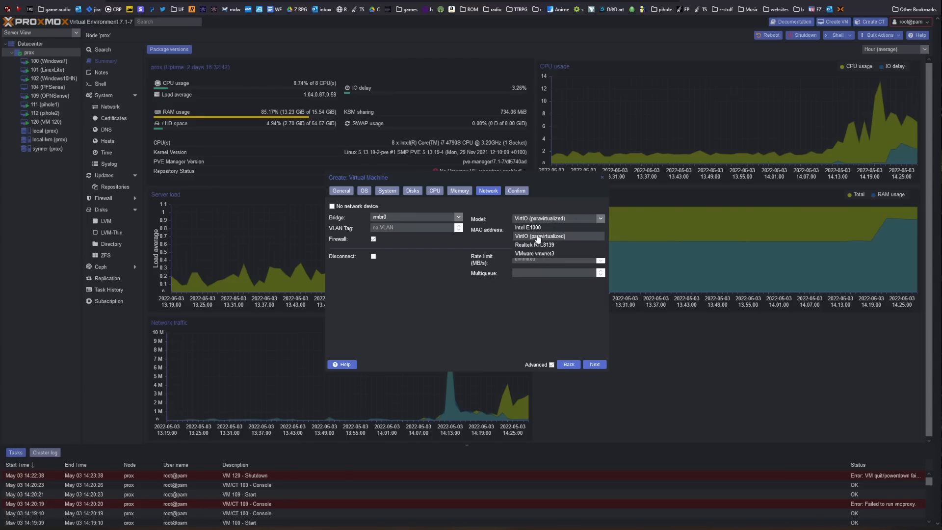
{"action": "left_click", "coordinate": [539, 236]}
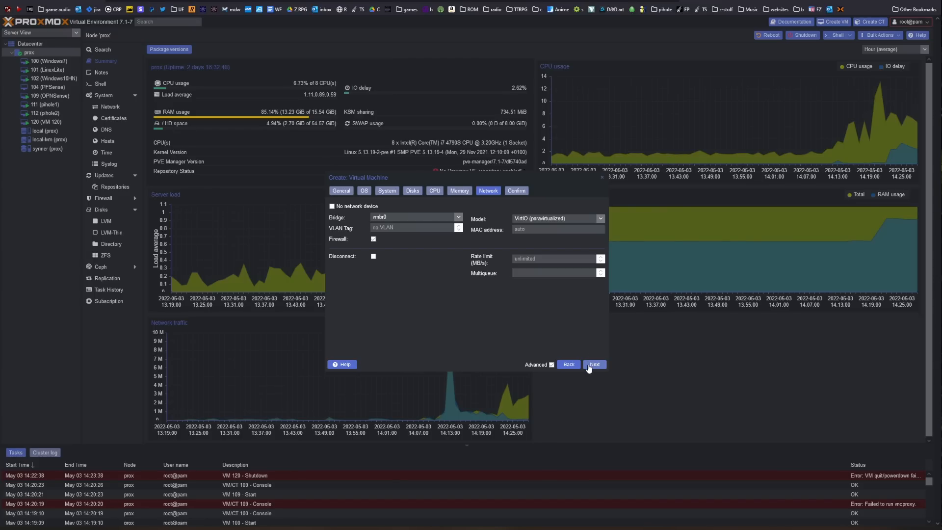
{"action": "left_click", "coordinate": [589, 365]}
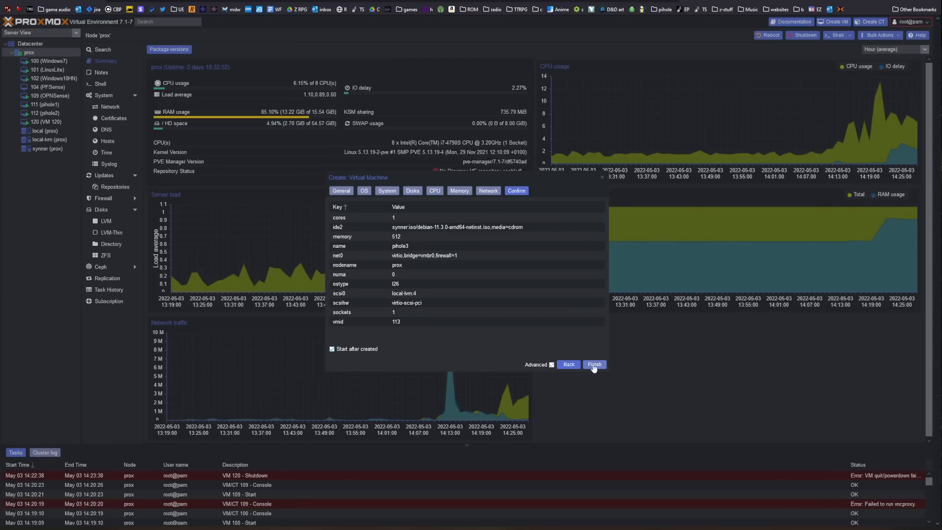
{"action": "left_click", "coordinate": [596, 369]}
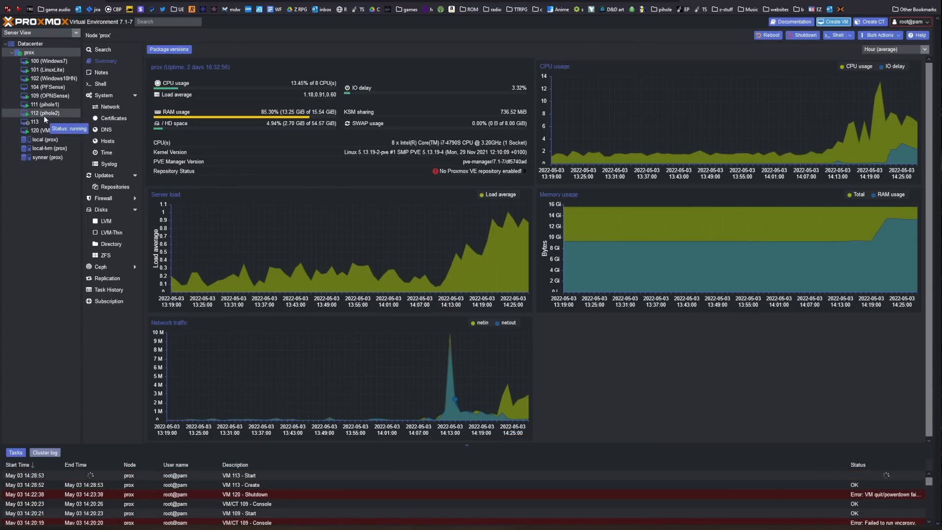
Step: Open the console of VM 113 (pihole3), start the Debian graphical install and continue in low memory mode
{"action": "left_click", "coordinate": [50, 122]}
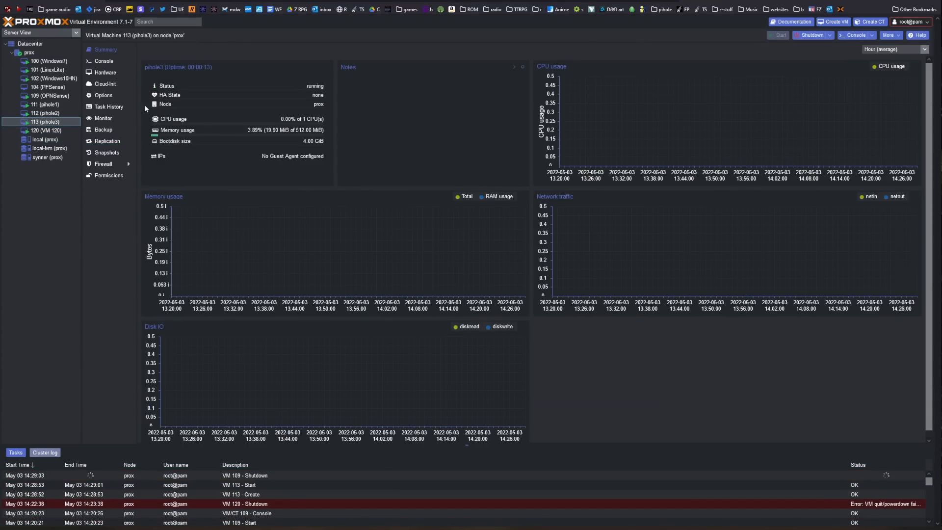
{"action": "left_click", "coordinate": [103, 61]}
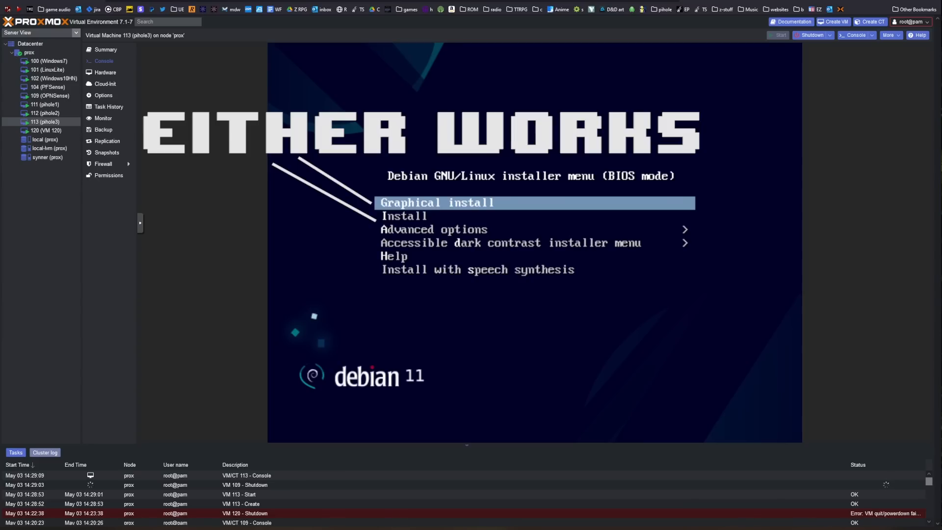
{"action": "key", "text": "Return"}
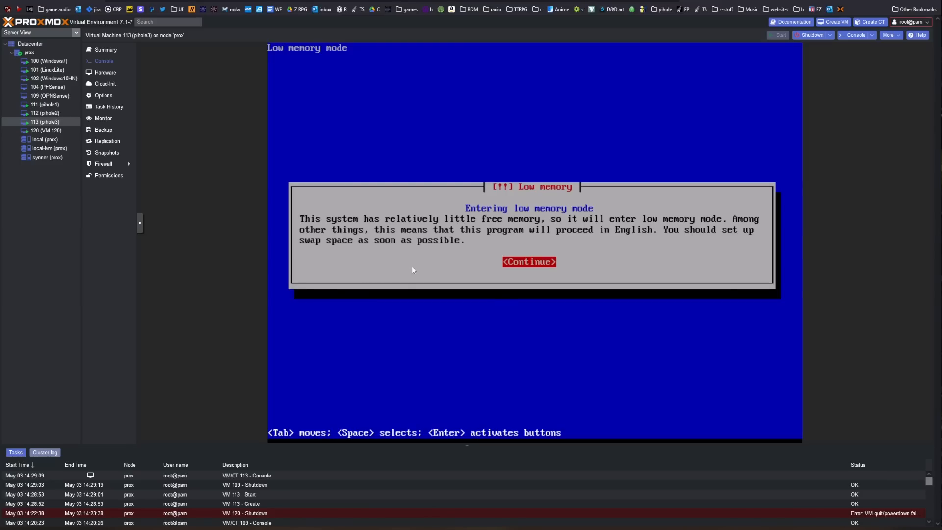
{"action": "key", "text": "Return"}
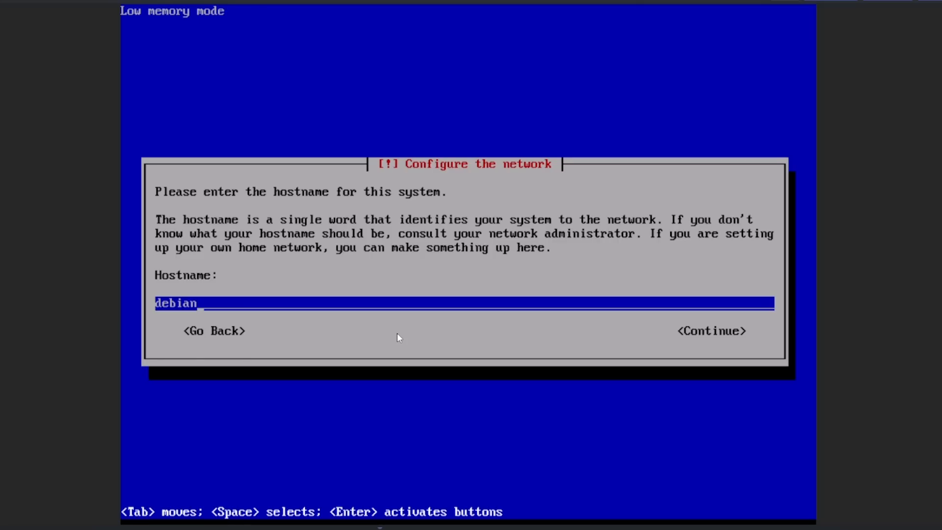
Step: Set the system's hostname to pihole3 and leave the domain name blank
{"action": "key", "text": "BackSpace"}
{"action": "key", "text": "BackSpace"}
{"action": "key", "text": "BackSpace"}
{"action": "key", "text": "BackSpace"}
{"action": "key", "text": "BackSpace"}
{"action": "key", "text": "BackSpace"}
{"action": "type", "text": "pihole3"}
{"action": "key", "text": "Return"}
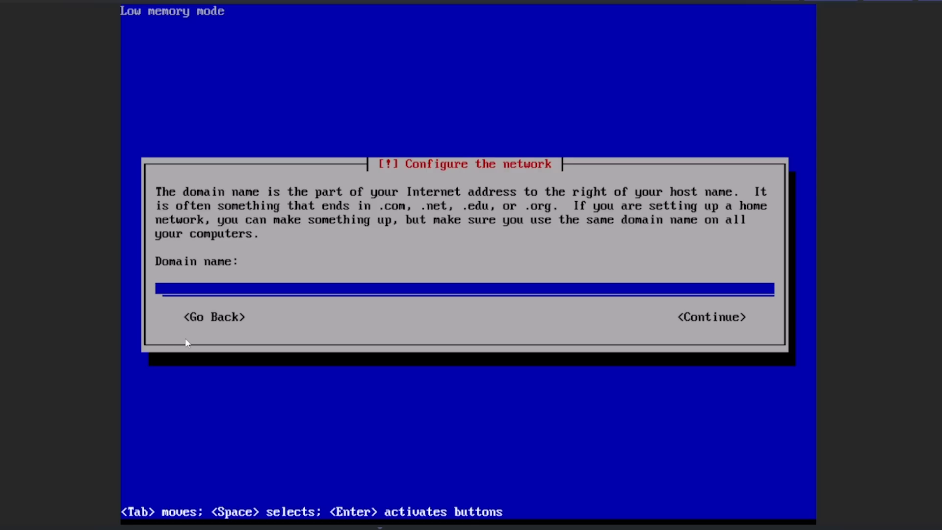
{"action": "key", "text": "Return"}
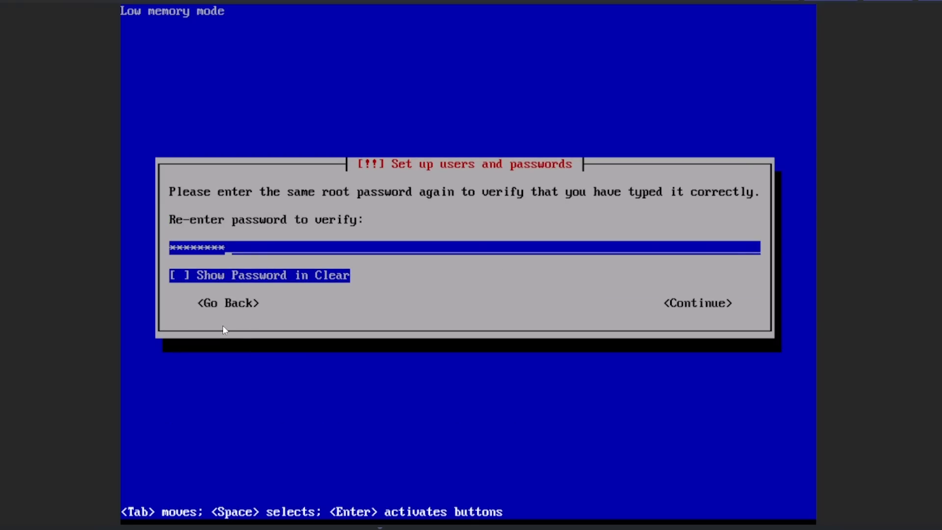
Step: Submit the root password verification and enter the new user's full name and account username
{"action": "key", "text": "Return"}
{"action": "type", "text": "ward"}
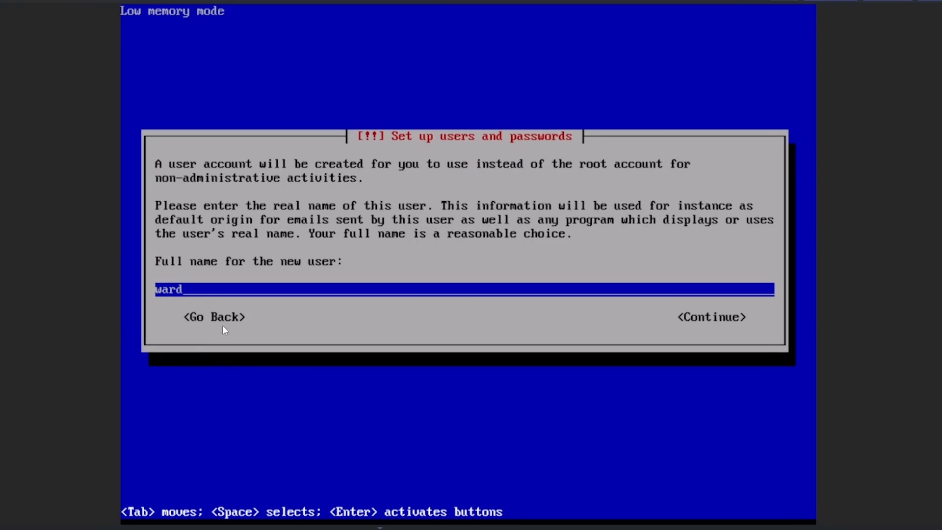
{"action": "key", "text": "Return"}
{"action": "key", "text": "BackSpace"}
{"action": "key", "text": "BackSpace"}
{"action": "key", "text": "BackSpace"}
{"action": "key", "text": "BackSpace"}
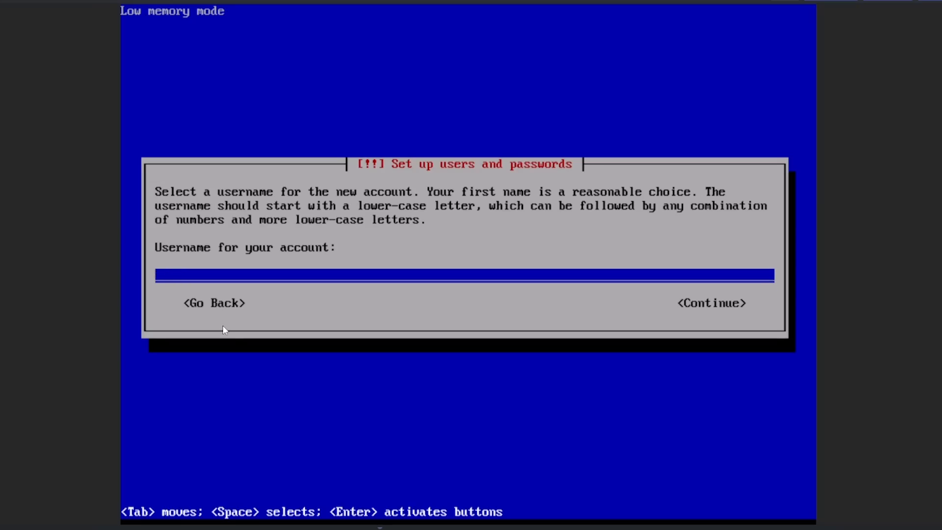
{"action": "type", "text": "madhale"}
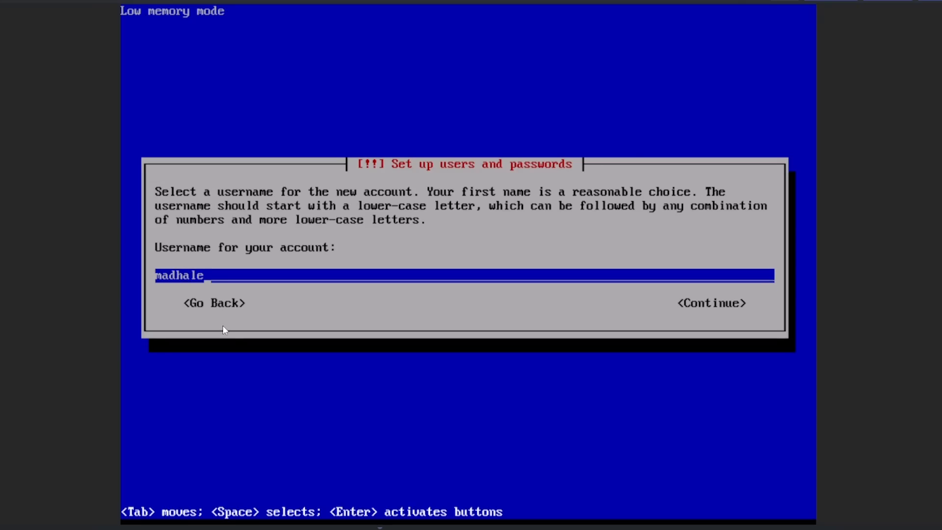
{"action": "key", "text": "Return"}
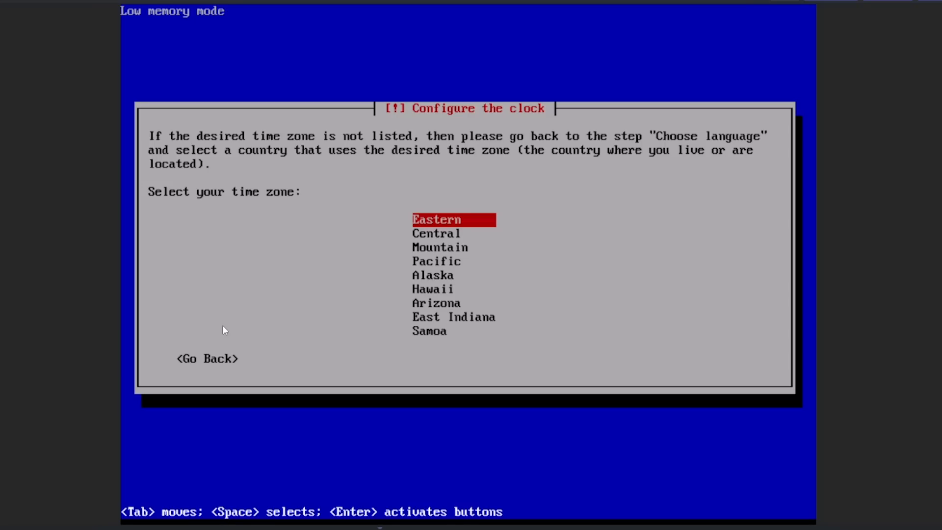
Step: Set the system clock's time zone to Pacific
{"action": "key", "text": "Down"}
{"action": "key", "text": "Down"}
{"action": "key", "text": "Down"}
{"action": "key", "text": "Return"}
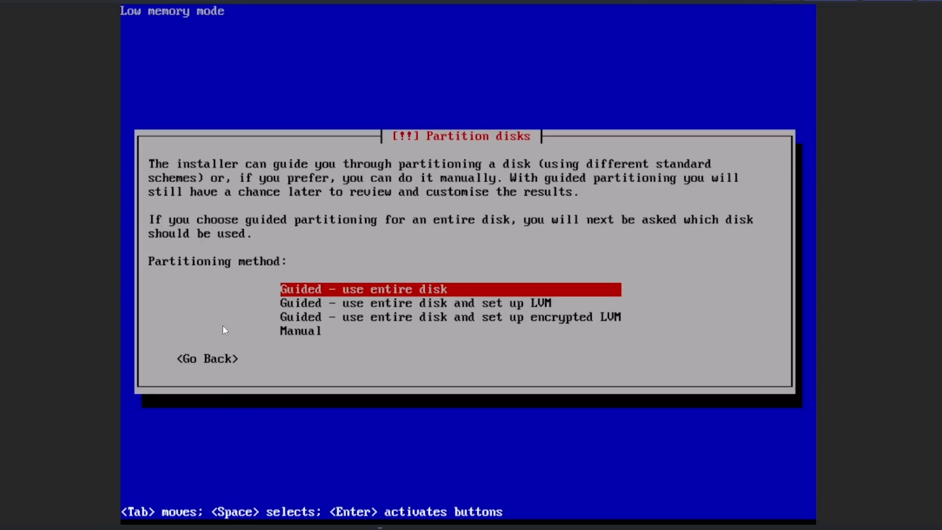
Step: Partition the entire sda disk with guided partitioning, all files in one partition, and write the changes to disk
{"action": "key", "text": "Return"}
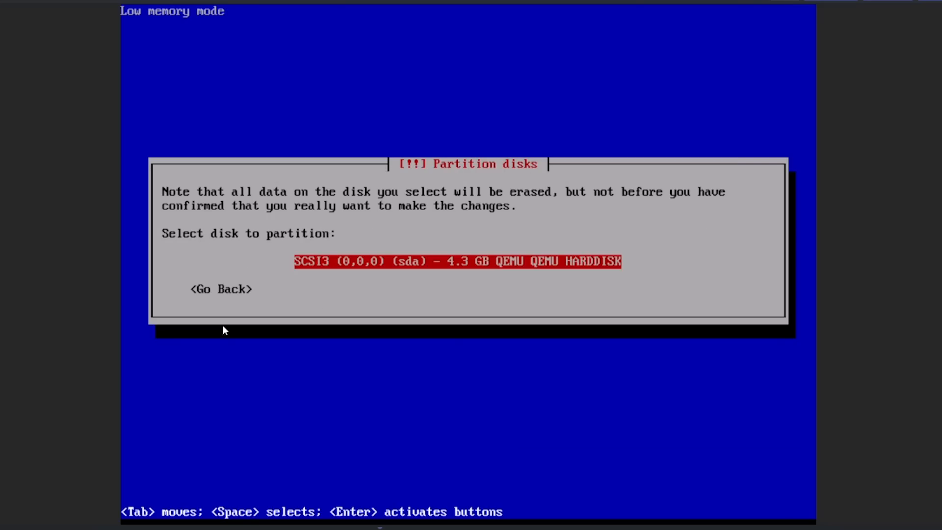
{"action": "key", "text": "Return"}
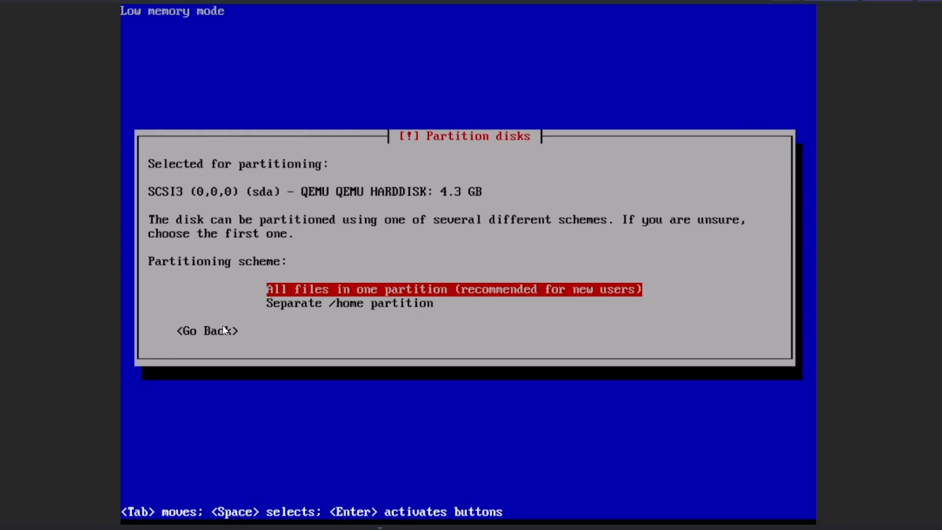
{"action": "key", "text": "Return"}
{"action": "key", "text": "Return"}
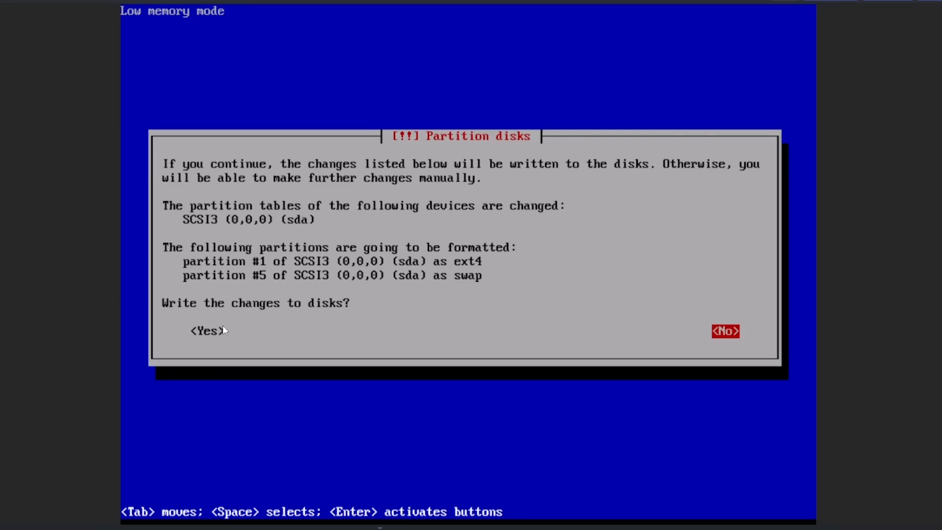
{"action": "key", "text": "Tab"}
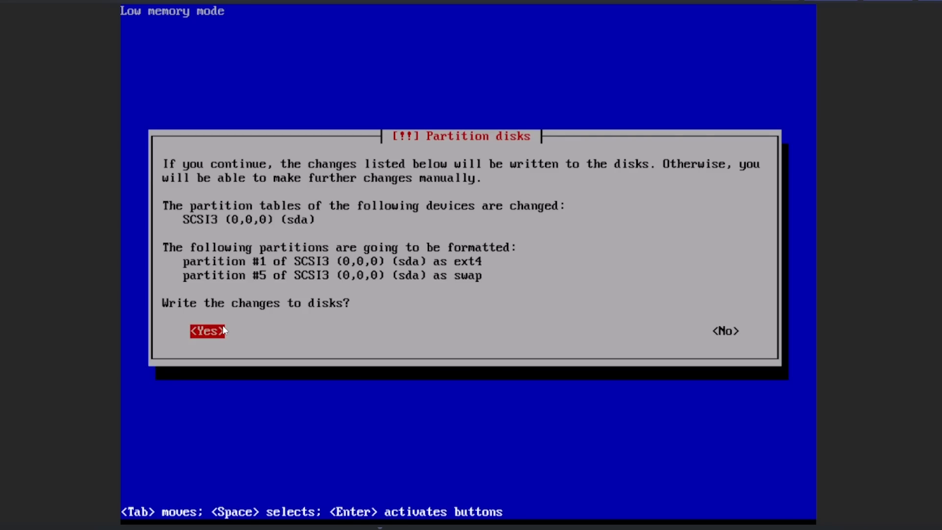
{"action": "key", "text": "Return"}
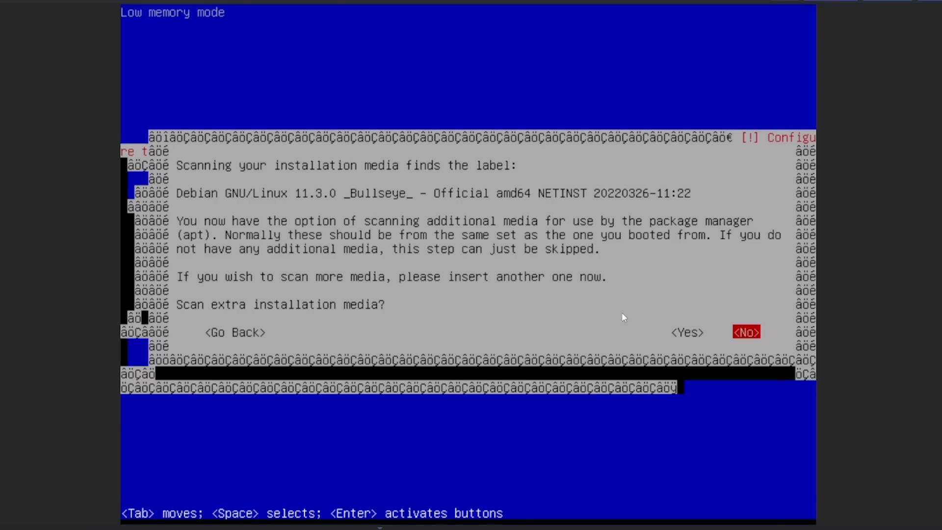
Step: Skip scanning extra installation media and set the package manager to the deb.debian.org mirror with no HTTP proxy
{"action": "key", "text": "Return"}
{"action": "key", "text": "Return"}
{"action": "key", "text": "Up"}
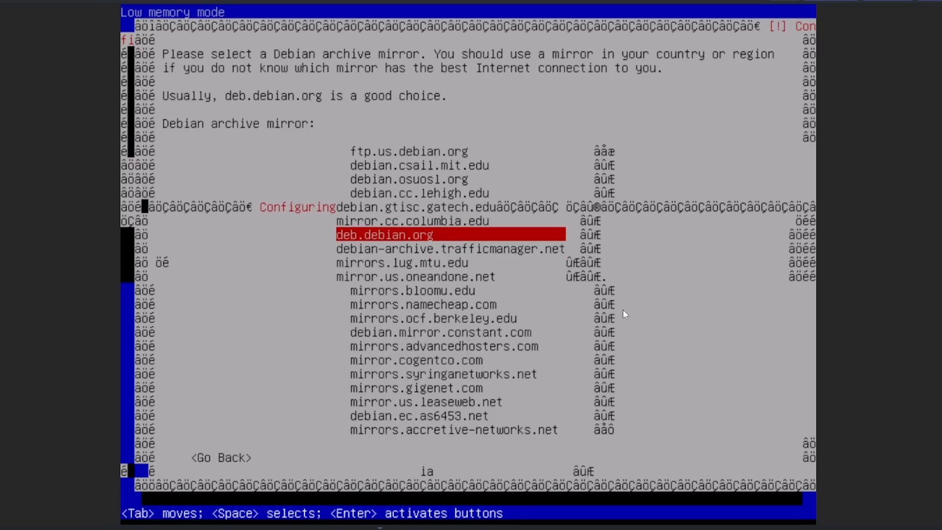
{"action": "key", "text": "Return"}
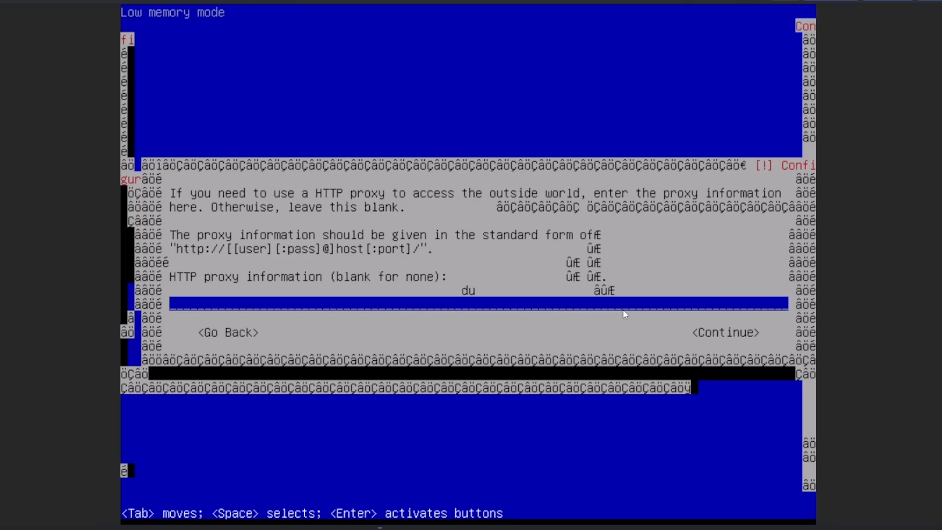
{"action": "key", "text": "Return"}
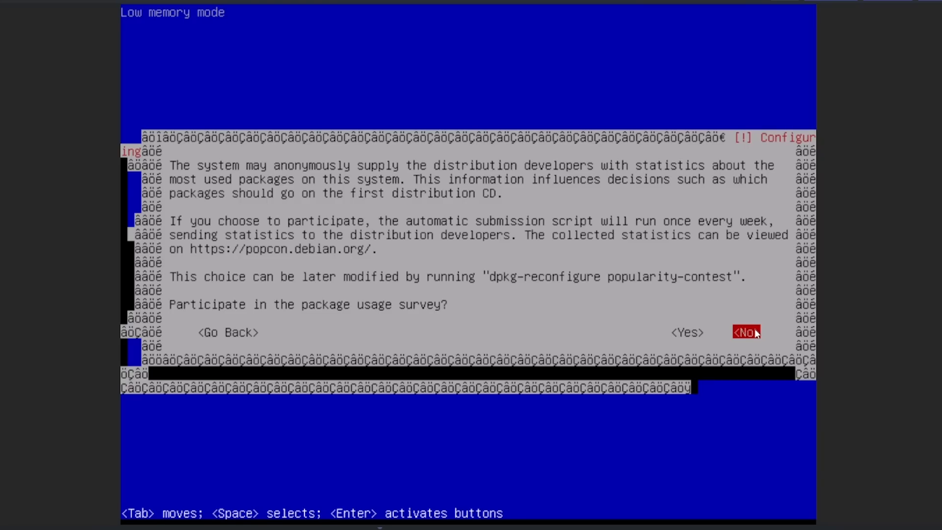
Step: Decline the package usage survey and install only the SSH server and standard system utilities
{"action": "key", "text": "Return"}
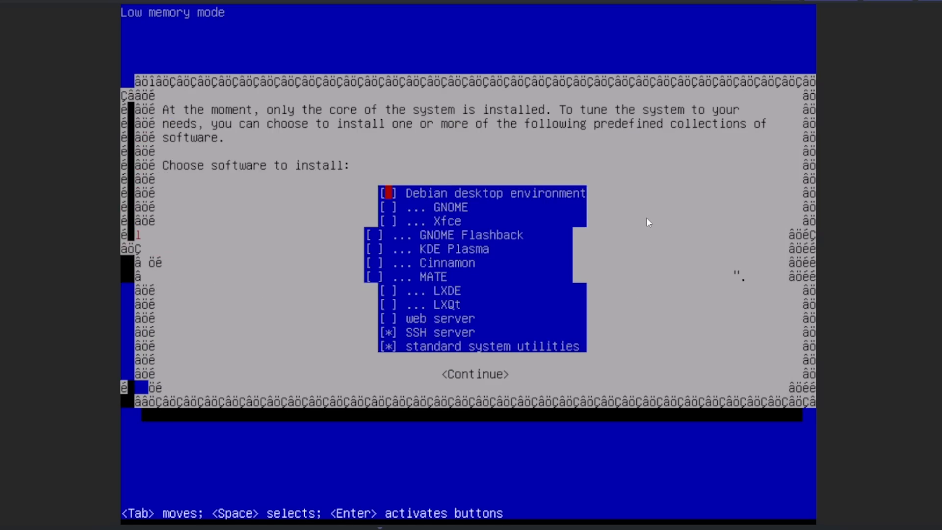
{"action": "key", "text": "Down"}
{"action": "key", "text": "Down"}
{"action": "key", "text": "Down"}
{"action": "key", "text": "Down"}
{"action": "key", "text": "Down"}
{"action": "key", "text": "Down"}
{"action": "key", "text": "Down"}
{"action": "key", "text": "Down"}
{"action": "key", "text": "Down"}
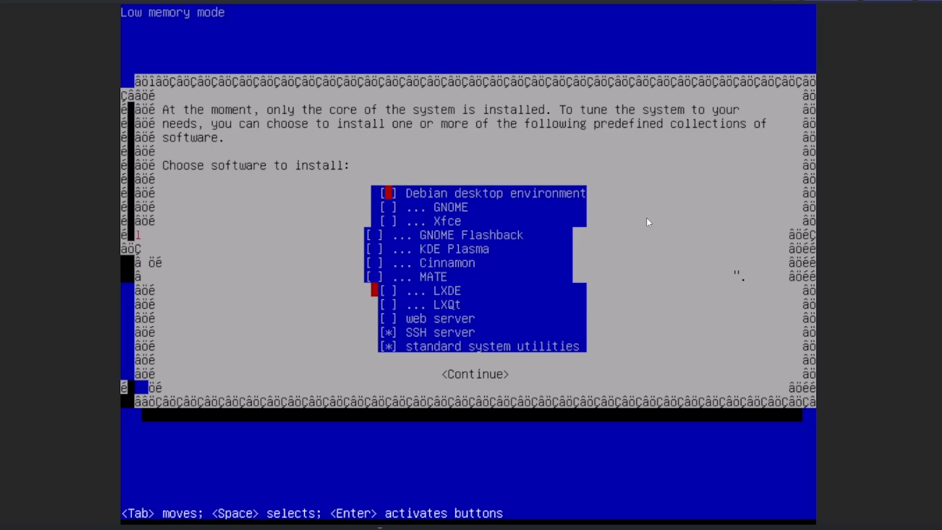
{"action": "key", "text": "Down"}
{"action": "key", "text": "Down"}
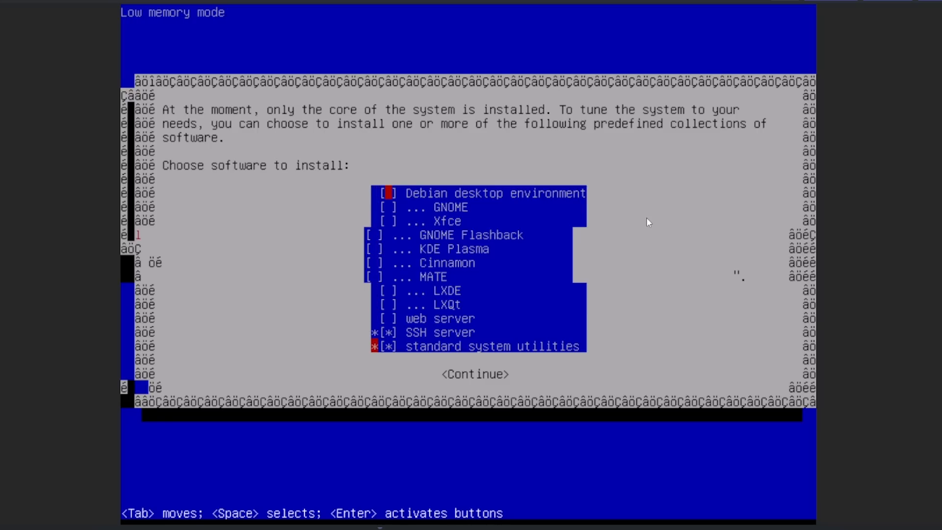
{"action": "key", "text": "Up"}
{"action": "key", "text": "Up"}
{"action": "key", "text": "Up"}
{"action": "key", "text": "Up"}
{"action": "key", "text": "Up"}
{"action": "key", "text": "Up"}
{"action": "key", "text": "Up"}
{"action": "key", "text": "Up"}
{"action": "key", "text": "Up"}
{"action": "key", "text": "Up"}
{"action": "key", "text": "Up"}
{"action": "key", "text": "space"}
{"action": "key", "text": "space"}
{"action": "key", "text": "Down"}
{"action": "key", "text": "Down"}
{"action": "key", "text": "Down"}
{"action": "key", "text": "Down"}
{"action": "key", "text": "Down"}
{"action": "key", "text": "Down"}
{"action": "key", "text": "Down"}
{"action": "key", "text": "Down"}
{"action": "key", "text": "Down"}
{"action": "key", "text": "Down"}
{"action": "key", "text": "Down"}
{"action": "key", "text": "Return"}
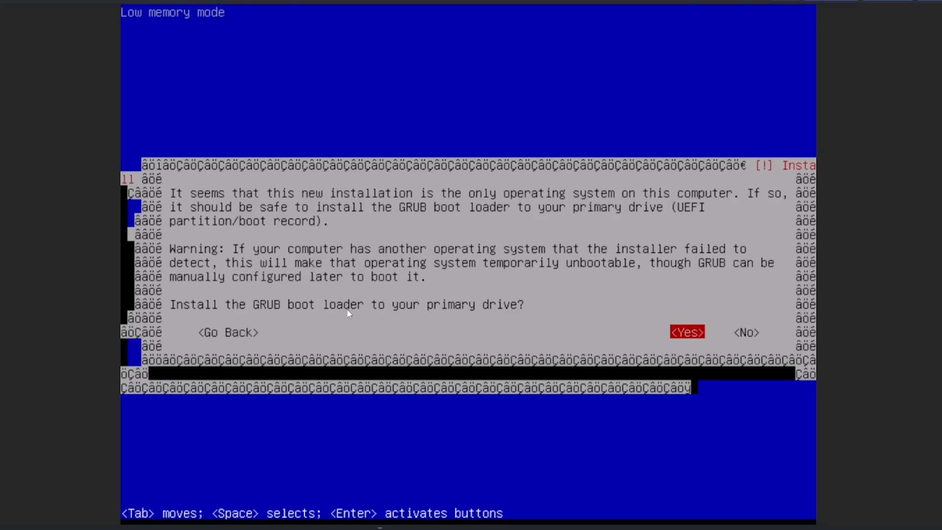
Step: Install the GRUB boot loader to /dev/sda and finish the installation by booting into the new system
{"action": "key", "text": "Return"}
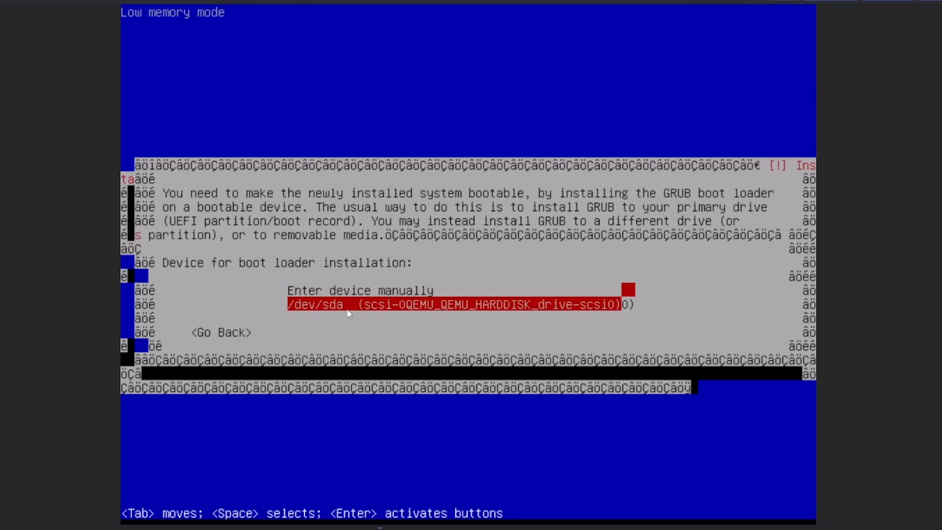
{"action": "key", "text": "Up"}
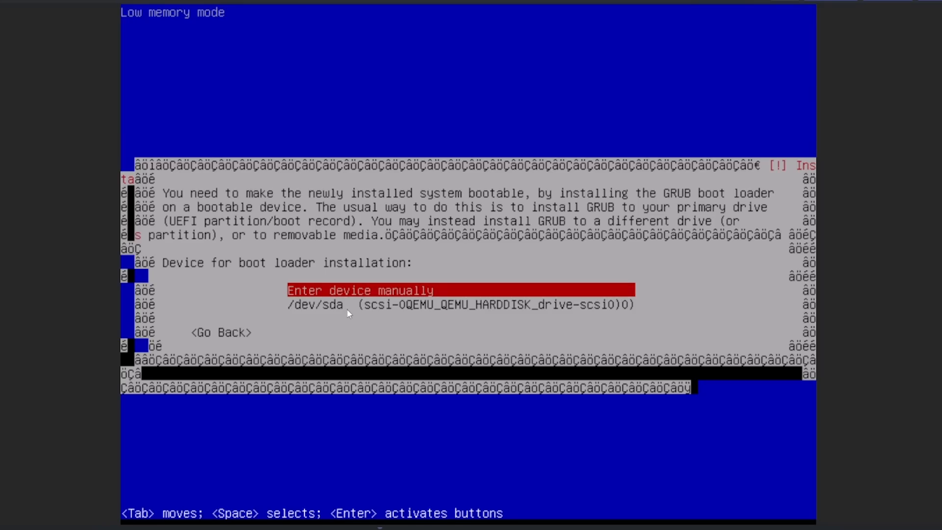
{"action": "key", "text": "Down"}
{"action": "key", "text": "Return"}
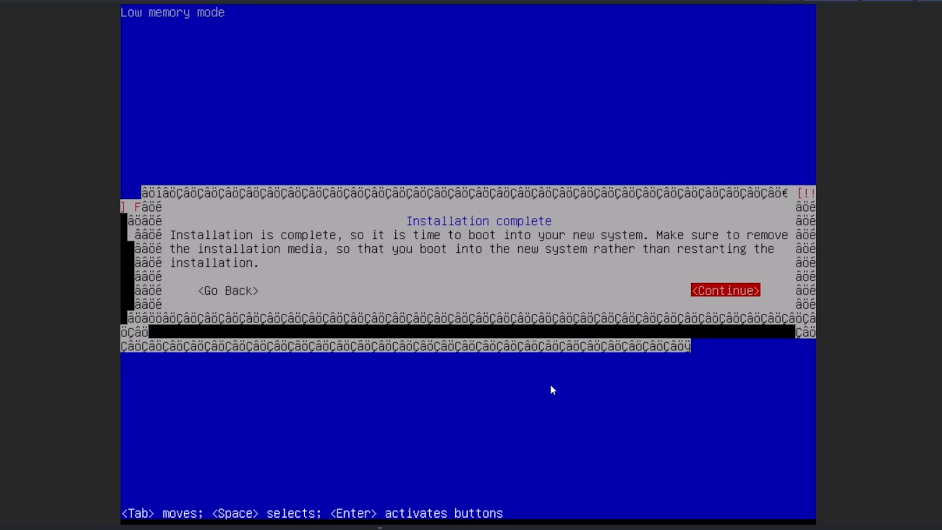
{"action": "key", "text": "Return"}
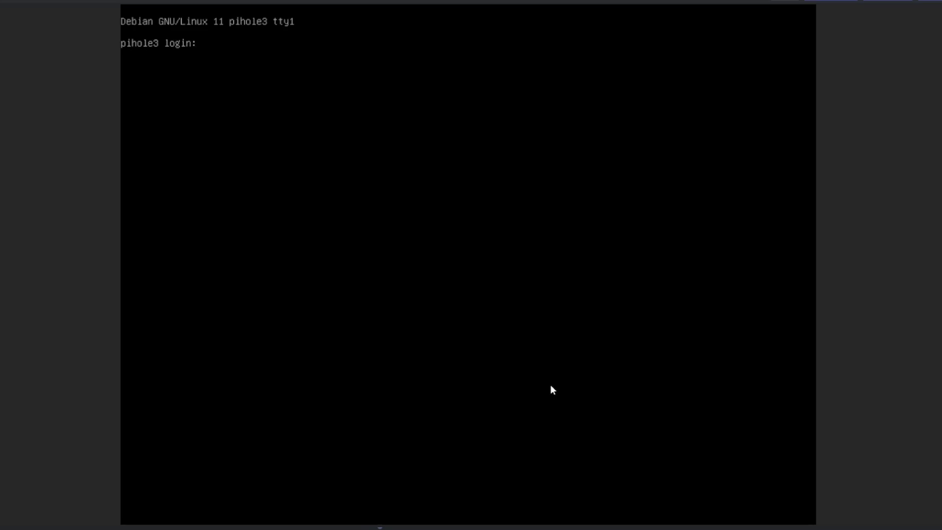
Step: Log in to pihole3 as root with the root password
{"action": "type", "text": "root"}
{"action": "key", "text": "Return"}
Step: List the contents of root's home directory and of its parent directory
{"action": "key", "text": "Return"}
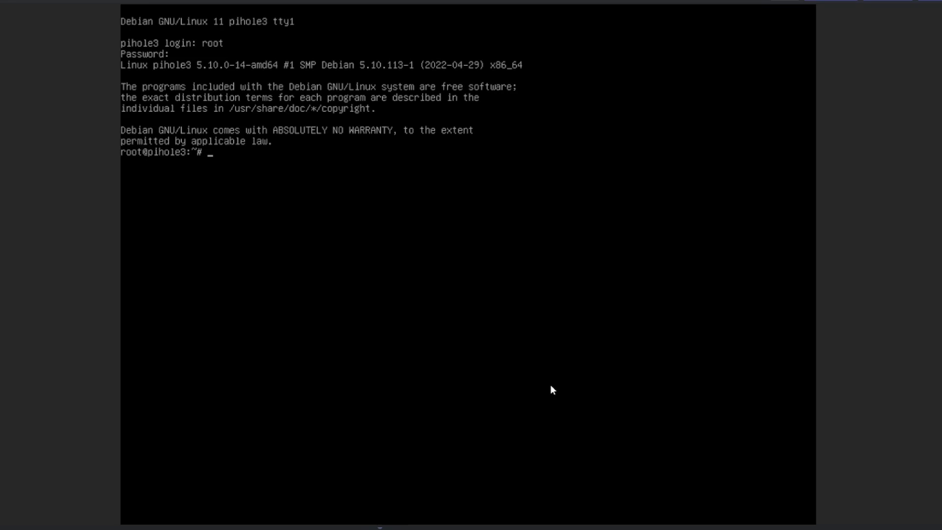
{"action": "type", "text": "ls"}
{"action": "key", "text": "Return"}
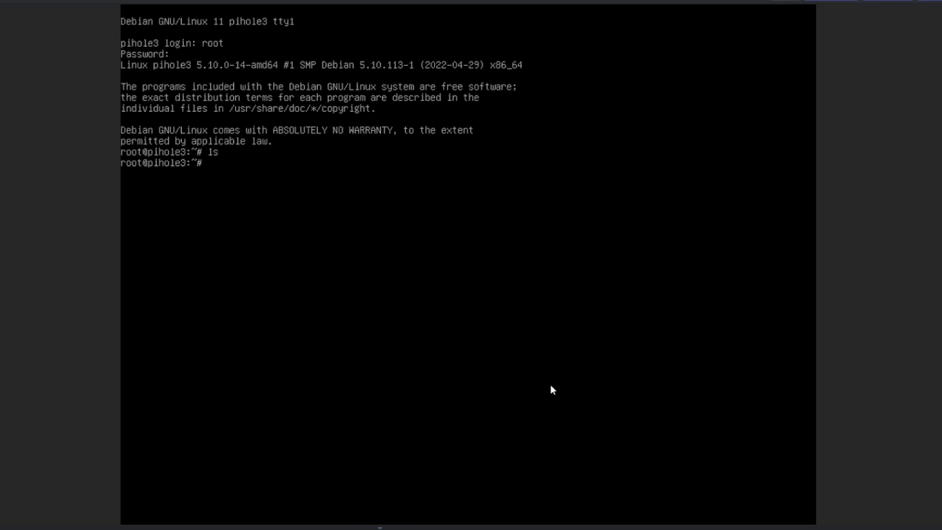
{"action": "type", "text": "cd .."}
{"action": "key", "text": "Return"}
{"action": "type", "text": "ls"}
{"action": "key", "text": "Return"}
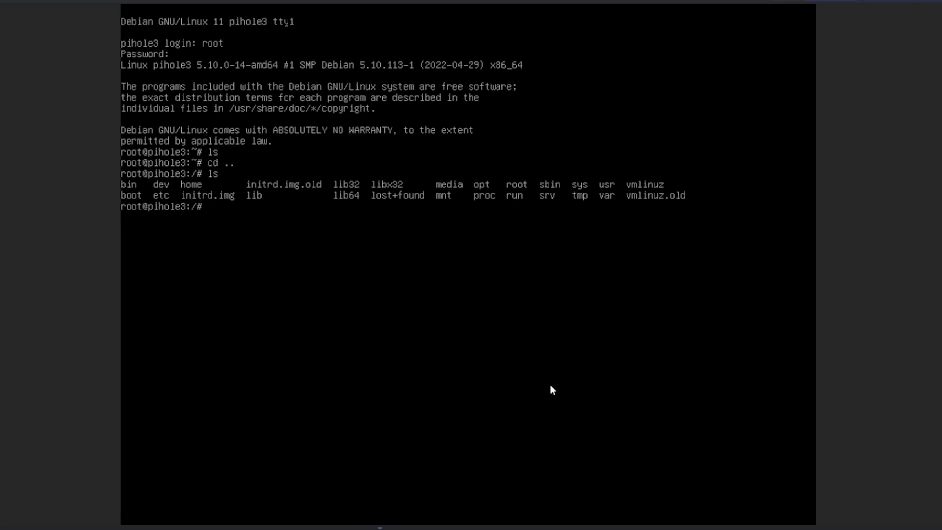
Step: Refresh the package lists with apt update and upgrade the installed packages with apt upgrade
{"action": "type", "text": "apt update"}
{"action": "key", "text": "Return"}
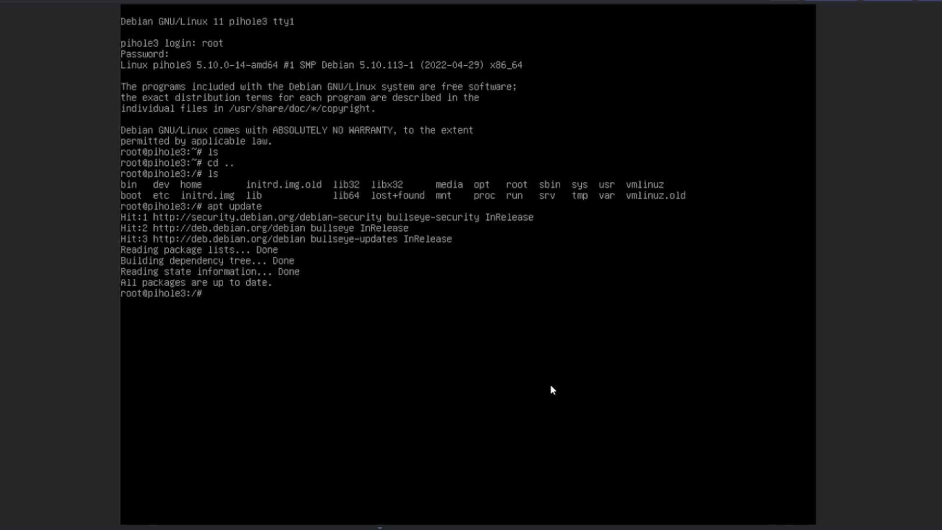
{"action": "type", "text": "apt upgrade"}
{"action": "key", "text": "Return"}
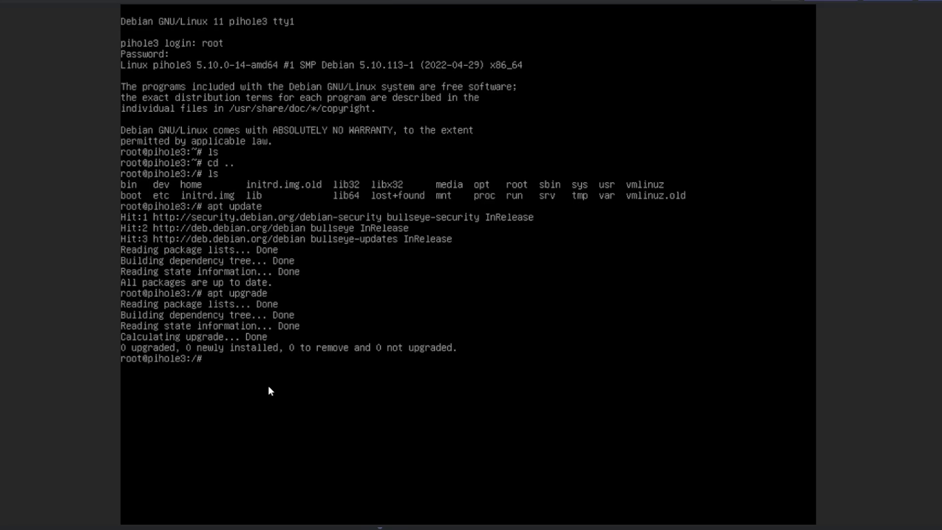
Step: Install the sudo package and add the regular user account to the sudo group with usermod -aG
{"action": "type", "text": "apt install sudo"}
{"action": "key", "text": "Return"}
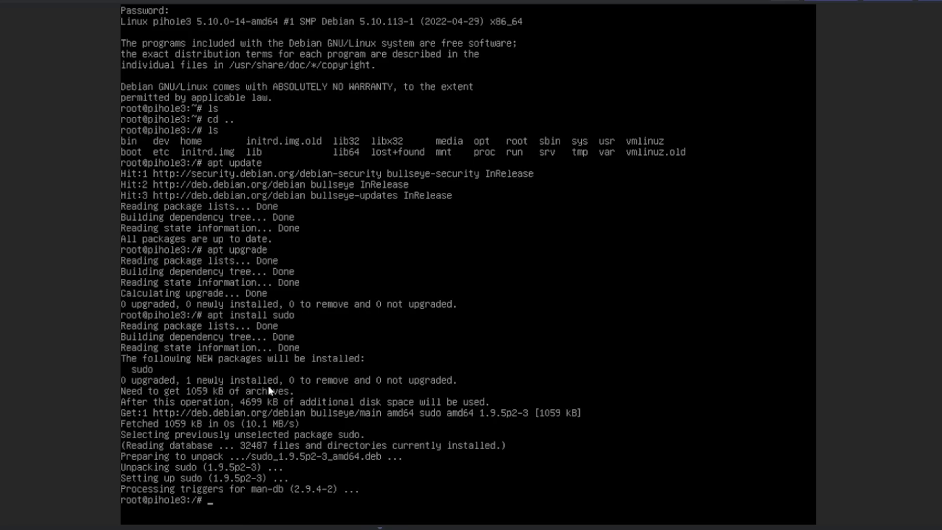
{"action": "type", "text": "usermod -aG sudo madhale"}
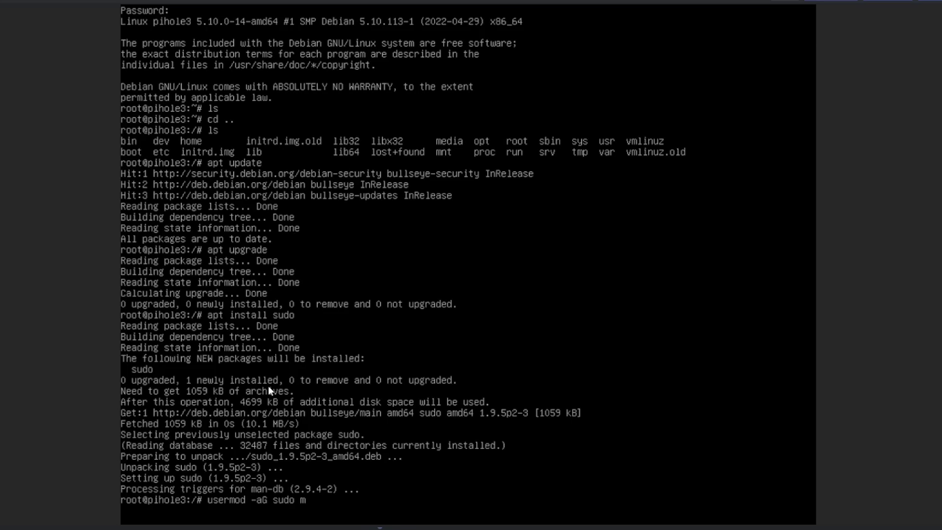
{"action": "key", "text": "Return"}
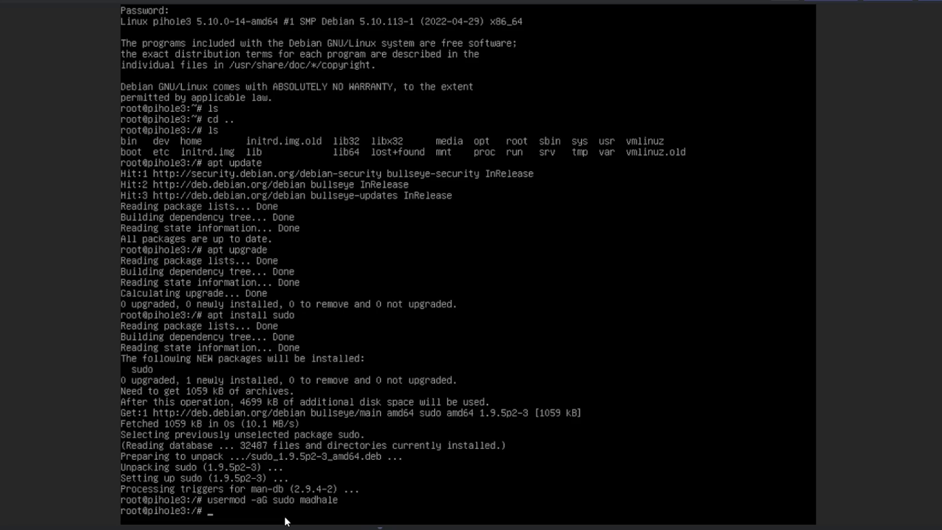
Step: List the network interface addresses with ip a and open etc/network/interfaces in nano
{"action": "type", "text": "ip a"}
{"action": "key", "text": "Return"}
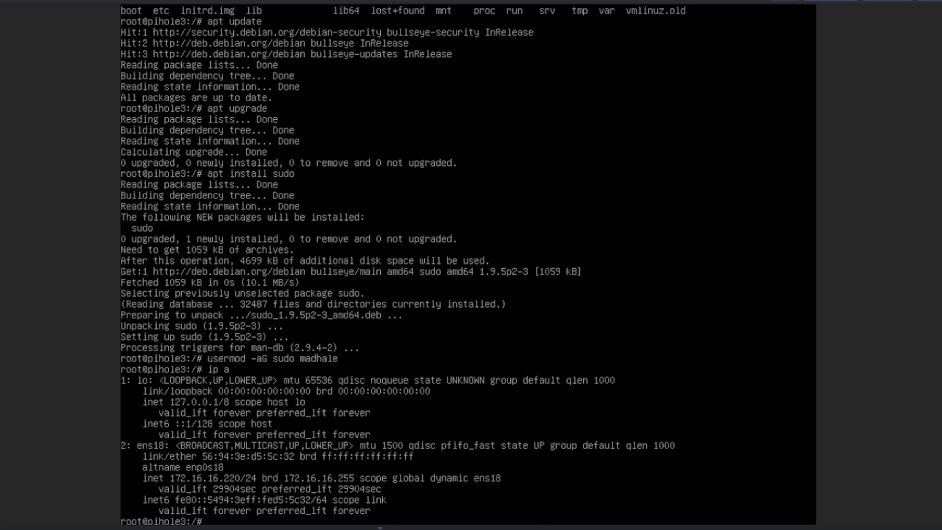
{"action": "type", "text": "nana etc/network/"}
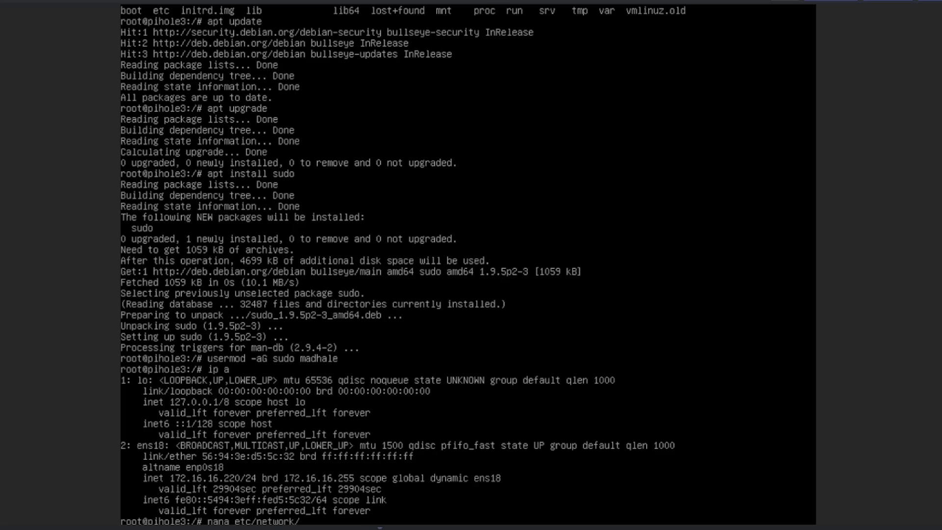
{"action": "type", "text": "interfaces"}
{"action": "key", "text": "Return"}
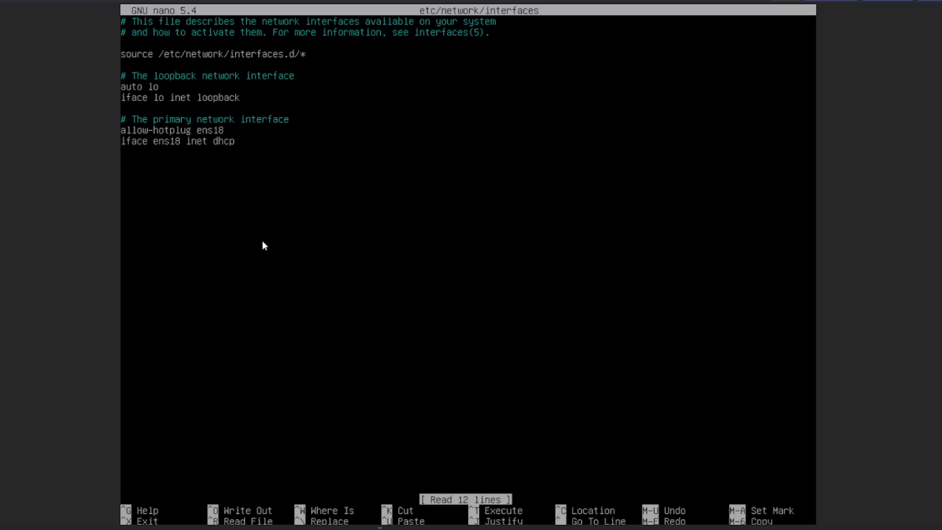
Step: Change the ens18 interface's addressing method to static in the iface ens18 inet line
{"action": "key", "text": "Right"}
{"action": "key", "text": "Right"}
{"action": "key", "text": "Right"}
{"action": "key", "text": "Right"}
{"action": "key", "text": "Right"}
{"action": "key", "text": "Right"}
{"action": "key", "text": "Right"}
{"action": "key", "text": "Right"}
{"action": "key", "text": "Right"}
{"action": "key", "text": "Left"}
{"action": "key", "text": "Left"}
{"action": "key", "text": "Left"}
{"action": "key", "text": "Right"}
{"action": "key", "text": "Right"}
{"action": "key", "text": "Right"}
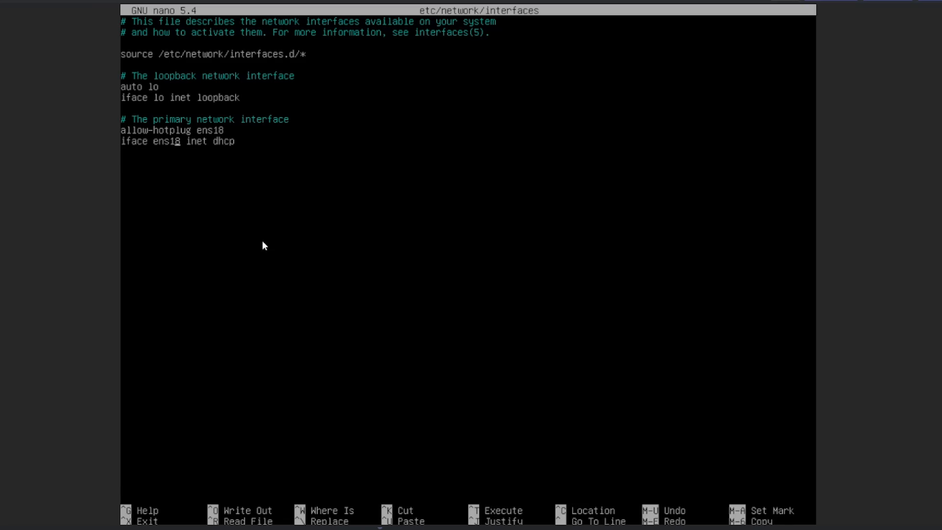
{"action": "key", "text": "Right"}
{"action": "key", "text": "Right"}
{"action": "key", "text": "Right"}
{"action": "key", "text": "Right"}
{"action": "key", "text": "Right"}
{"action": "key", "text": "Right"}
{"action": "key", "text": "Right"}
{"action": "key", "text": "Right"}
{"action": "key", "text": "Right"}
{"action": "key", "text": "Right"}
{"action": "key", "text": "Delete"}
{"action": "key", "text": "BackSpace"}
{"action": "key", "text": "BackSpace"}
{"action": "key", "text": "BackSpace"}
{"action": "type", "text": "static"}
Step: Add the line network 172.16.16.220/24 below the iface ens18 line
{"action": "key", "text": "Return"}
{"action": "type", "text": "network 172"}
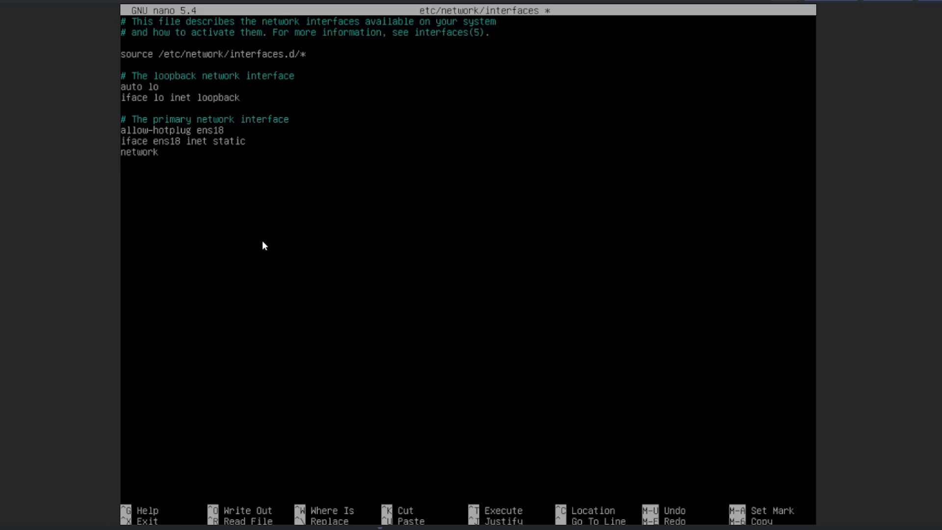
{"action": "type", "text": ".16.16.220"}
{"action": "type", "text": "/24"}
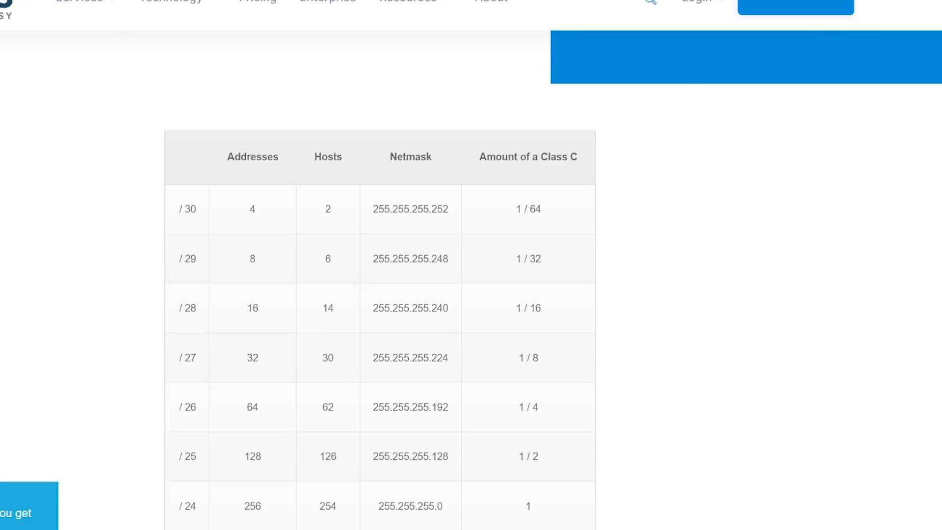
Step: Switch to the web browser and examine the subnet table for the netmask that matches the /24 prefix
{"action": "scroll", "coordinate": [147, 261], "scroll_direction": "down", "scroll_amount": 3}
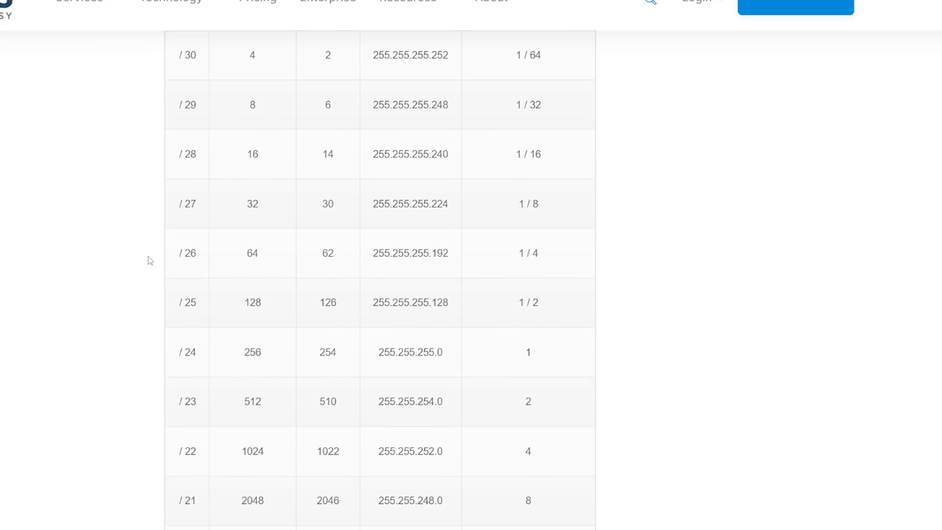
{"action": "scroll", "coordinate": [342, 276], "scroll_direction": "up", "scroll_amount": 1}
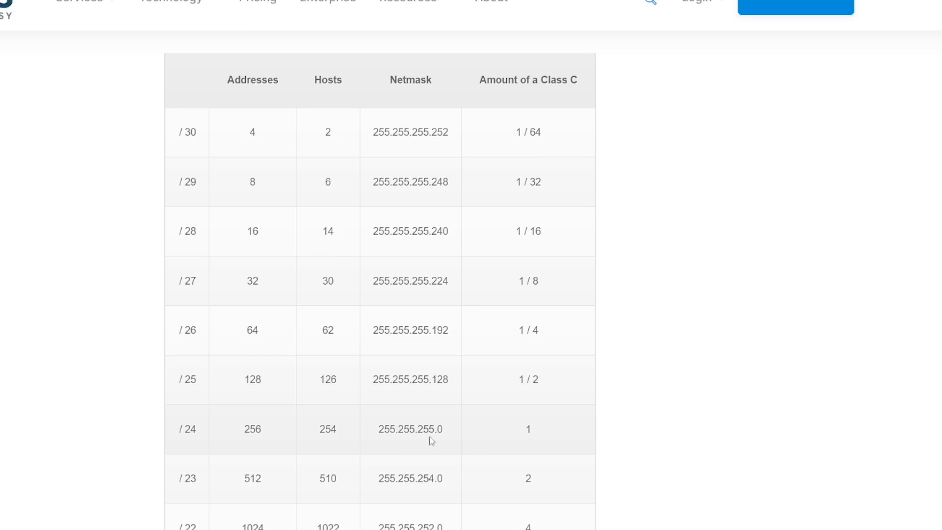
{"action": "left_click_drag", "start_coordinate": [429, 441], "coordinate": [391, 437]}
{"action": "double_click", "coordinate": [404, 431]}
{"action": "left_click_drag", "start_coordinate": [178, 435], "coordinate": [197, 431]}
{"action": "scroll", "coordinate": [234, 476], "scroll_direction": "down", "scroll_amount": 2}
{"action": "scroll", "coordinate": [234, 476], "scroll_direction": "down", "scroll_amount": 4}
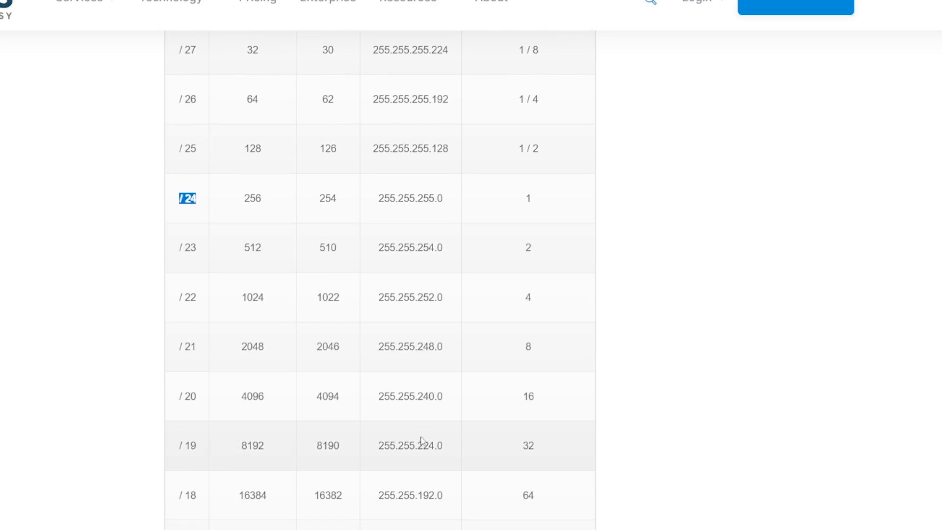
{"action": "scroll", "coordinate": [422, 436], "scroll_direction": "up", "scroll_amount": 6}
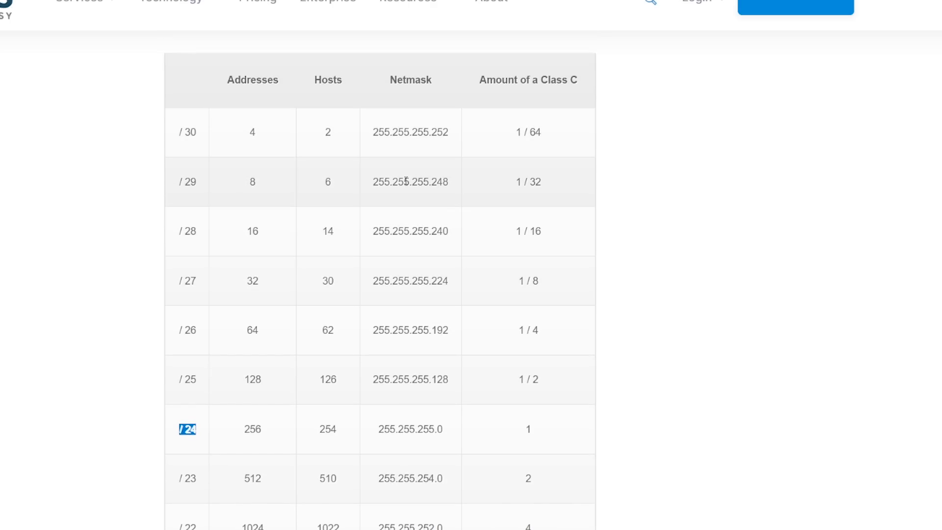
{"action": "scroll", "coordinate": [369, 405], "scroll_direction": "down", "scroll_amount": 8}
{"action": "scroll", "coordinate": [379, 505], "scroll_direction": "up", "scroll_amount": 2}
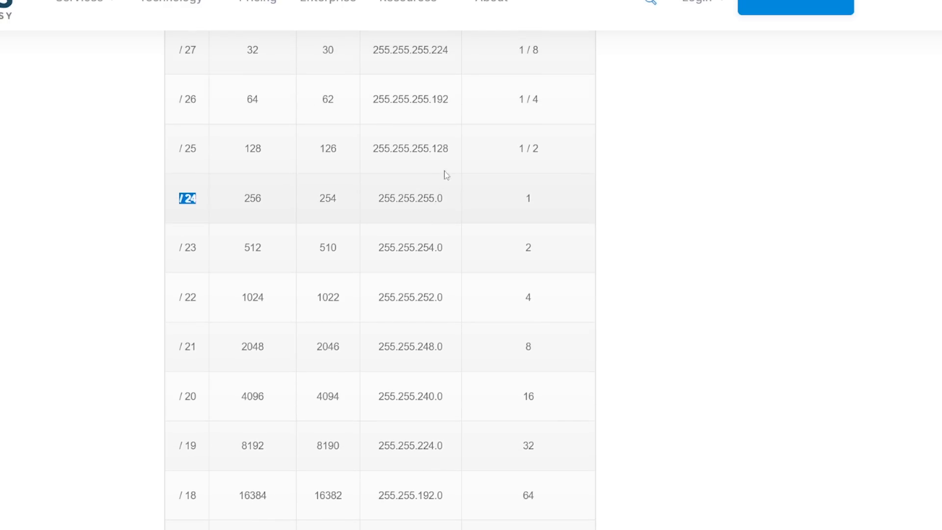
{"action": "scroll", "coordinate": [427, 192], "scroll_direction": "up", "scroll_amount": 2}
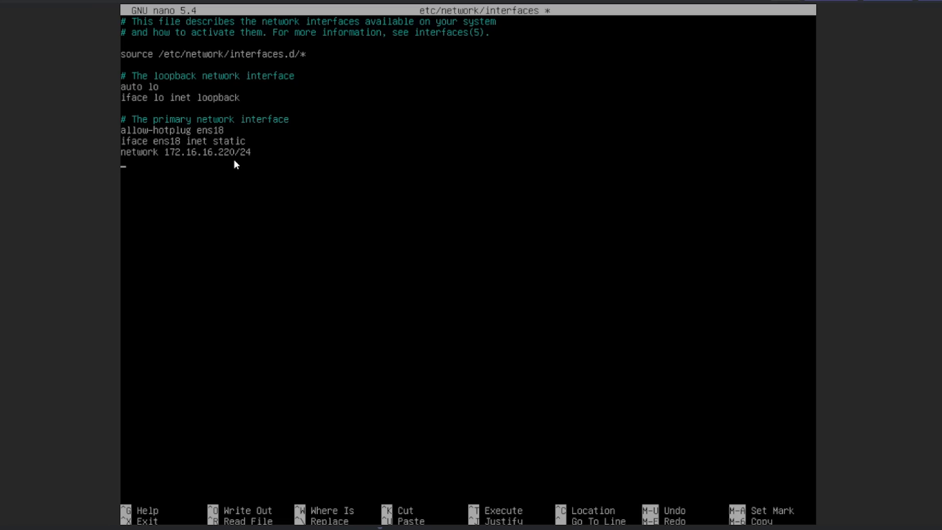
Step: Return to nano, add the line gateway 172.16.16.190, and save the interfaces file under the same name
{"action": "type", "text": "gateway 172.16.16.190"}
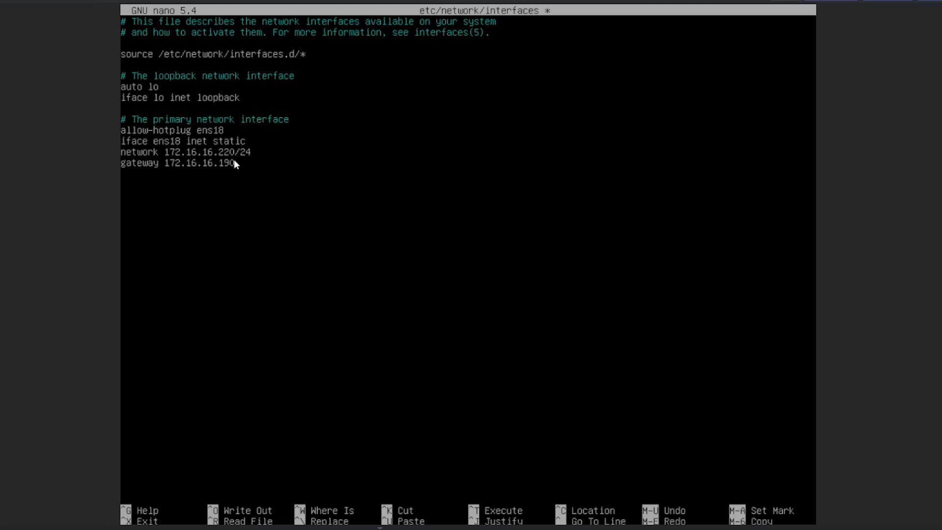
{"action": "key", "text": "ctrl+x"}
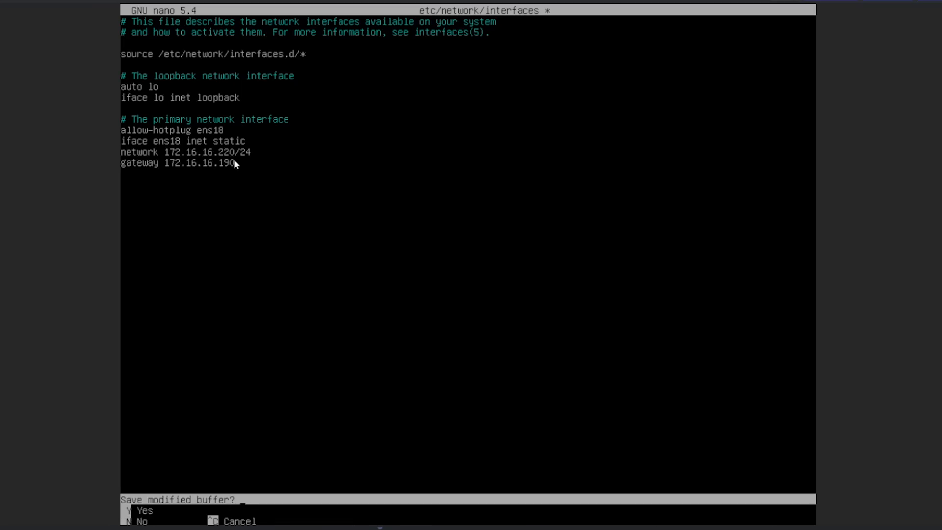
{"action": "key", "text": "y"}
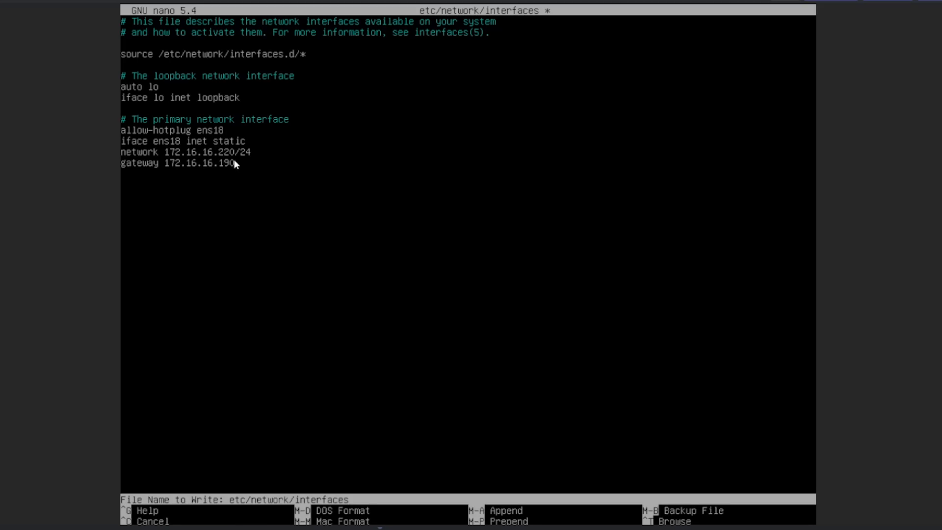
{"action": "key", "text": "Return"}
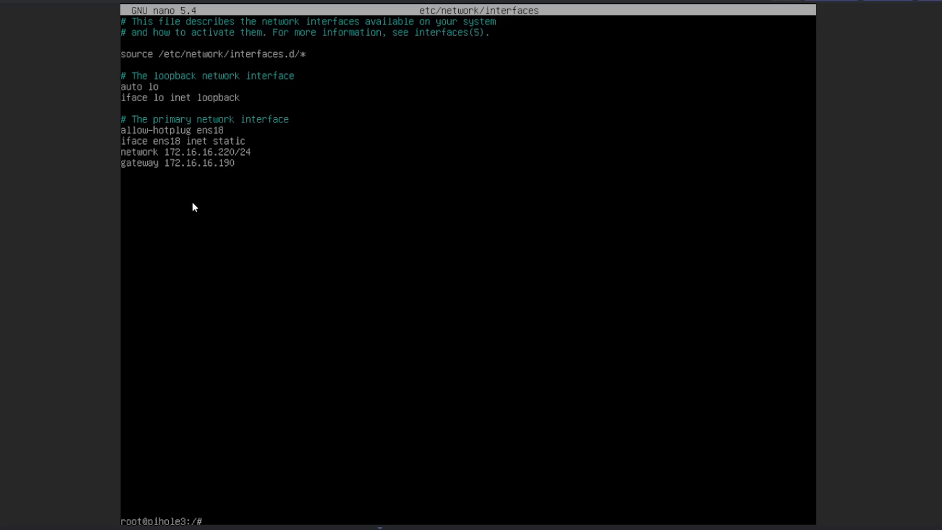
Step: Check the network interface addresses again with ip a
{"action": "type", "text": "ip a"}
{"action": "key", "text": "Return"}
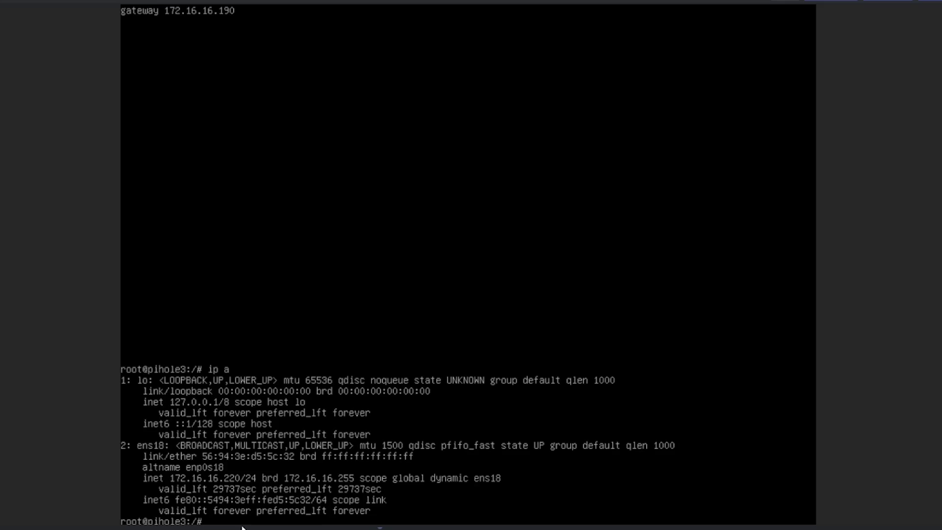
{"action": "type", "text": "wget -O basic-install.sh"}
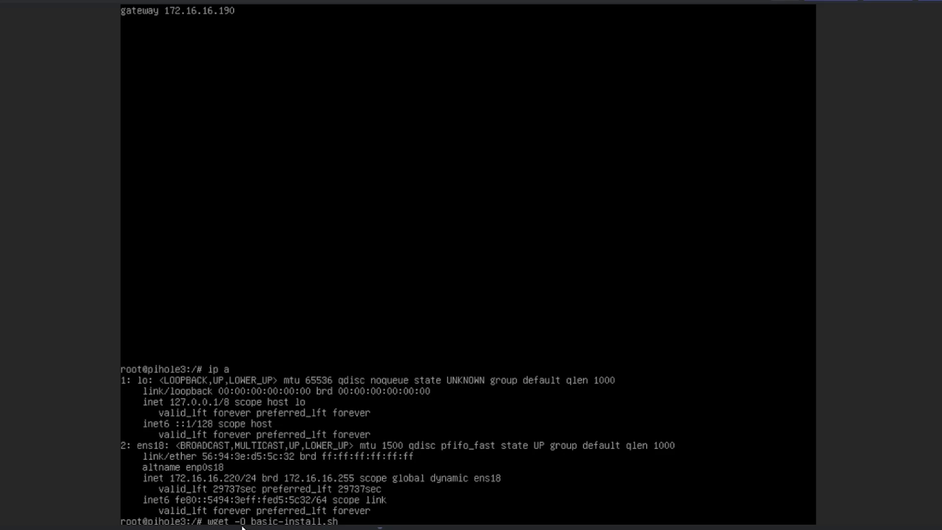
{"action": "type", "text": " https://install.pi"}
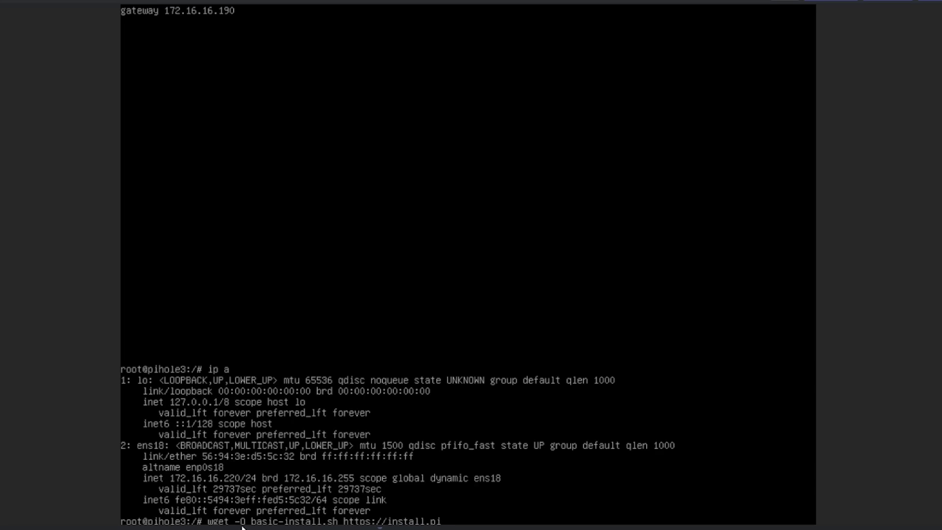
{"action": "type", "text": "-hole.net"}
{"action": "key", "text": "Return"}
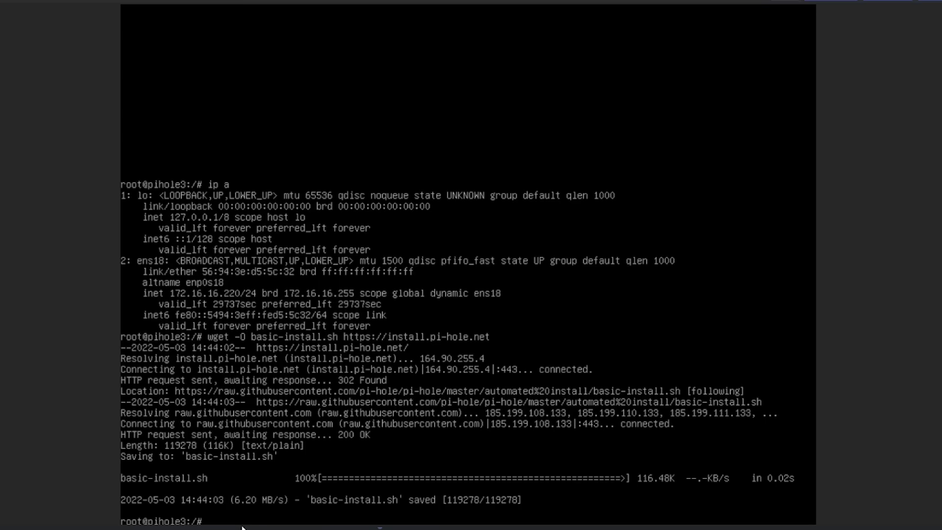
Step: Run basic-install.sh with sudo bash, proceed through the introductory screens and answer Yes to the static IP notice
{"action": "type", "text": "sudo bash basic-install.sh"}
{"action": "key", "text": "Return"}
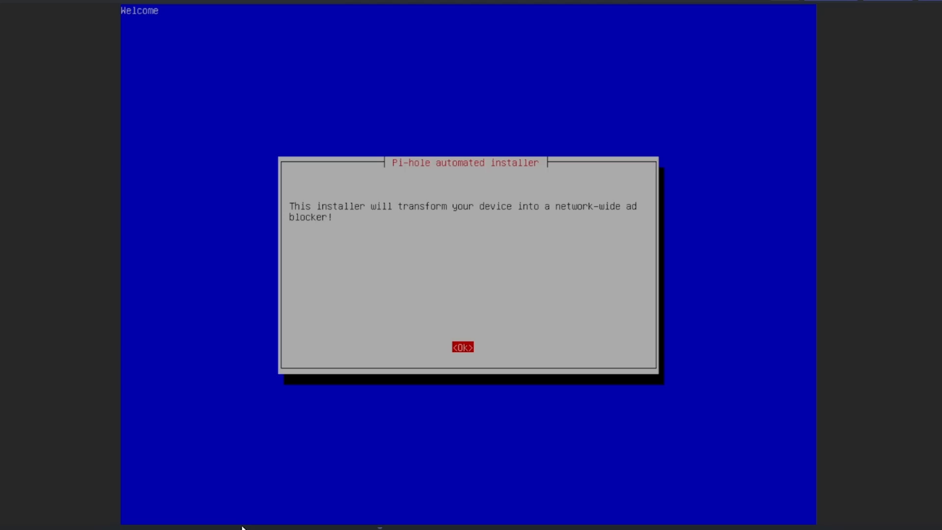
{"action": "key", "text": "Return"}
{"action": "key", "text": "Return"}
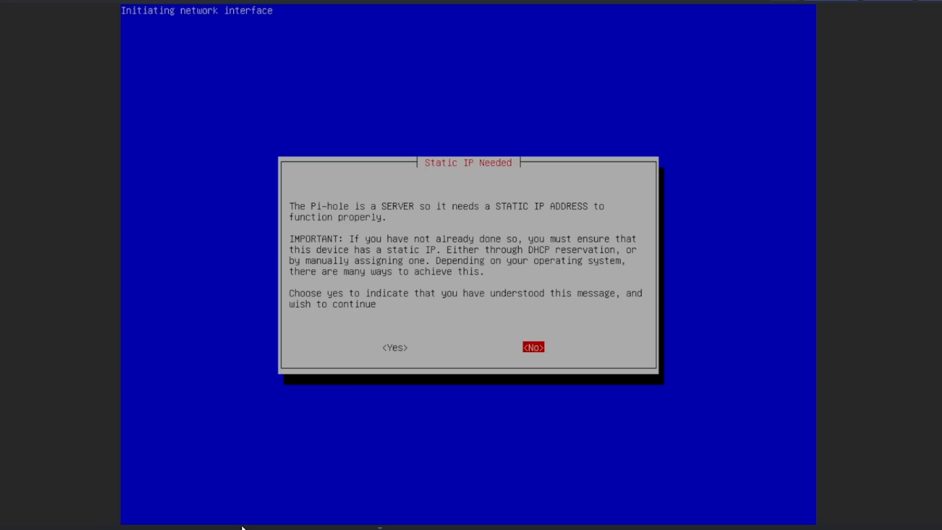
{"action": "key", "text": "Left"}
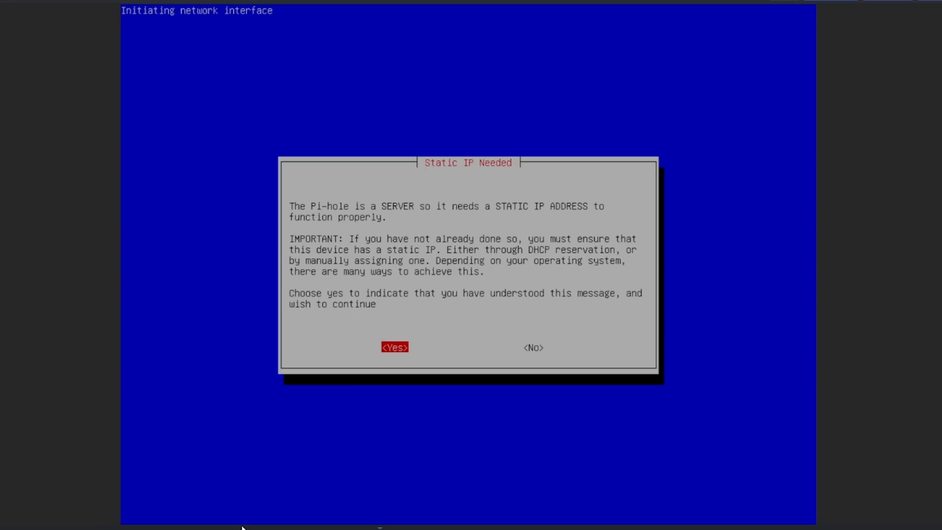
{"action": "key", "text": "Return"}
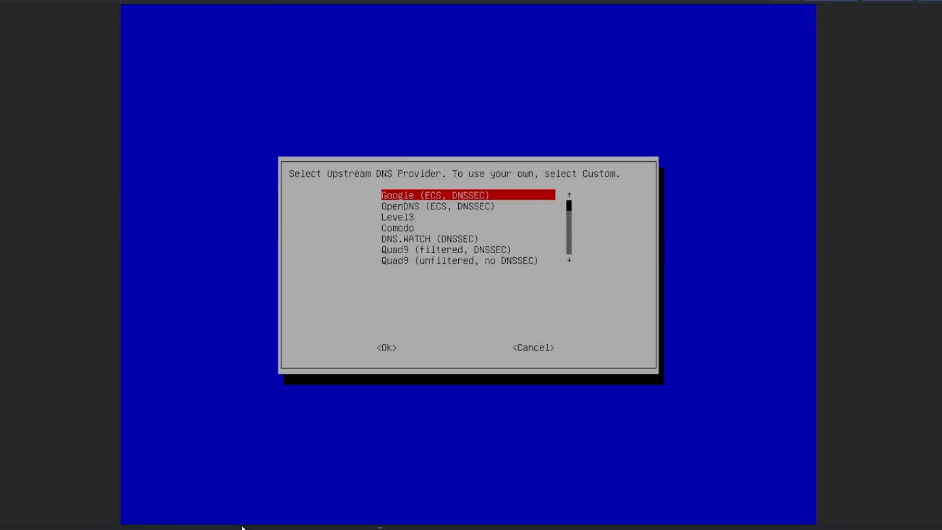
Step: Choose Cloudflare (DNSSEC) as the upstream DNS provider
{"action": "key", "text": "Down"}
{"action": "key", "text": "Down"}
{"action": "key", "text": "Down"}
{"action": "key", "text": "Down"}
{"action": "key", "text": "Down"}
{"action": "key", "text": "Down"}
{"action": "key", "text": "Down"}
{"action": "key", "text": "Down"}
{"action": "key", "text": "Down"}
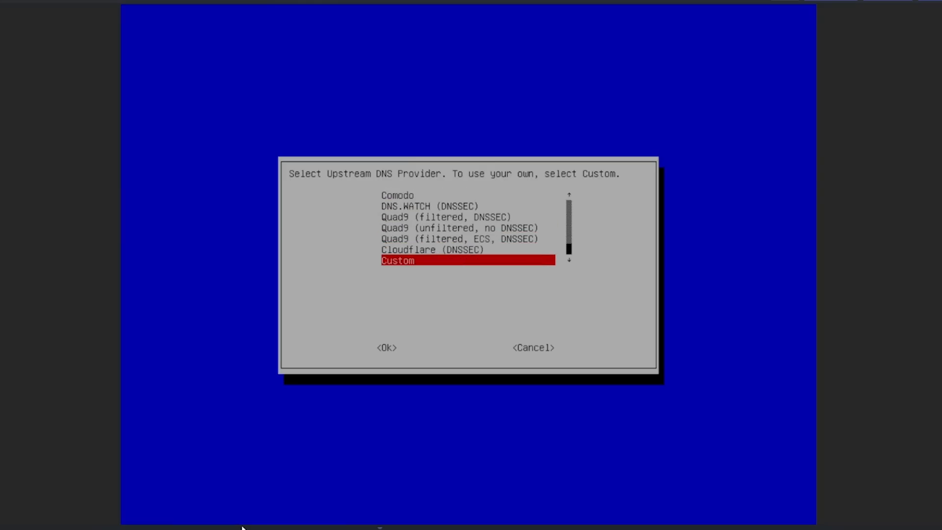
{"action": "key", "text": "Up"}
{"action": "key", "text": "Up"}
{"action": "key", "text": "Up"}
{"action": "key", "text": "Down"}
{"action": "key", "text": "Down"}
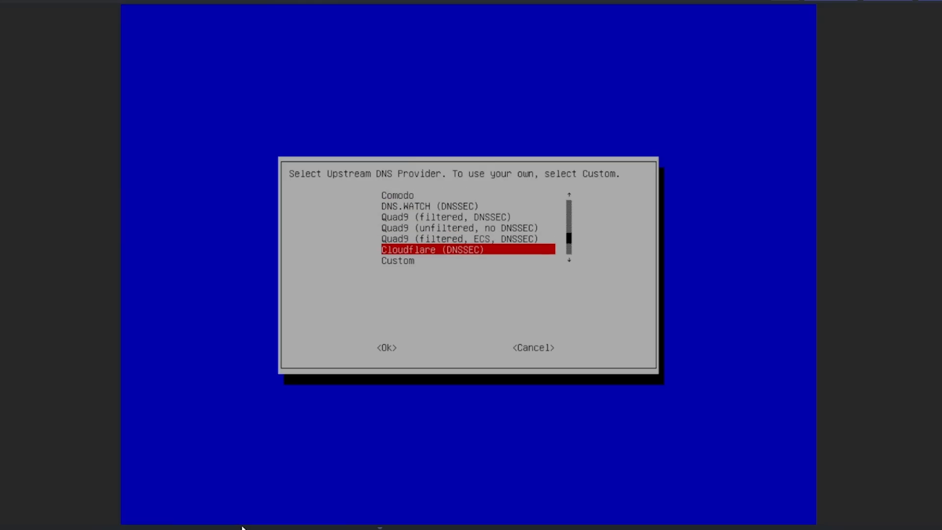
{"action": "key", "text": "Up"}
{"action": "key", "text": "Up"}
{"action": "key", "text": "Up"}
{"action": "key", "text": "Up"}
{"action": "key", "text": "Up"}
{"action": "key", "text": "Up"}
{"action": "key", "text": "Up"}
{"action": "key", "text": "Up"}
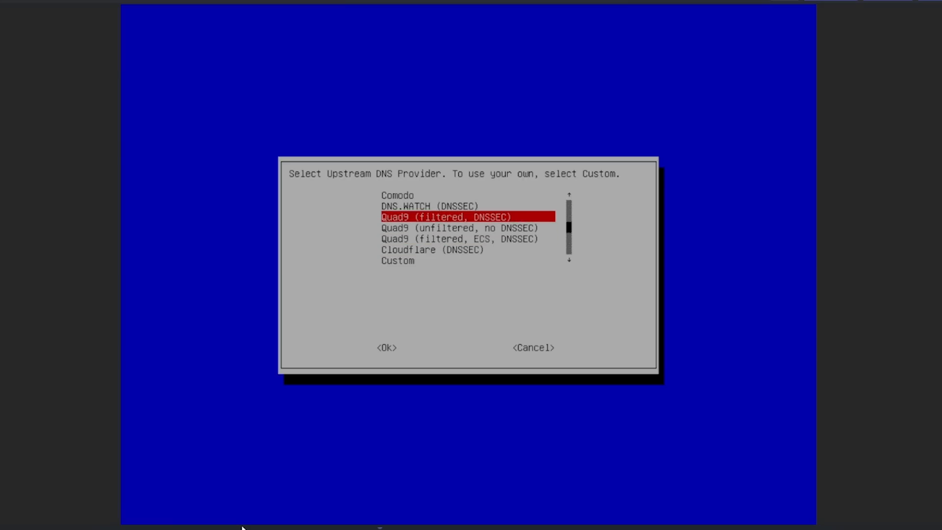
{"action": "key", "text": "Down"}
{"action": "key", "text": "Down"}
{"action": "key", "text": "Down"}
{"action": "key", "text": "Down"}
{"action": "key", "text": "Down"}
{"action": "key", "text": "Down"}
{"action": "key", "text": "Down"}
{"action": "key", "text": "Down"}
{"action": "key", "text": "Down"}
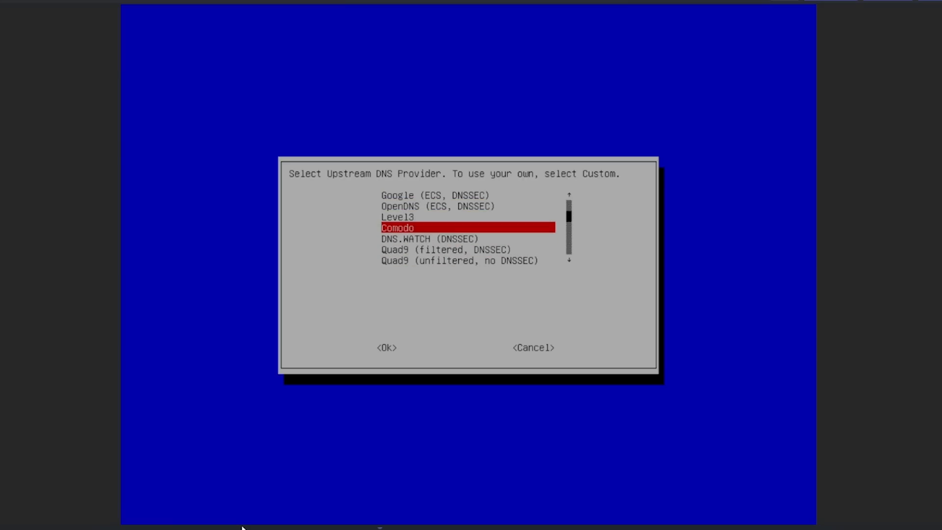
{"action": "key", "text": "Up"}
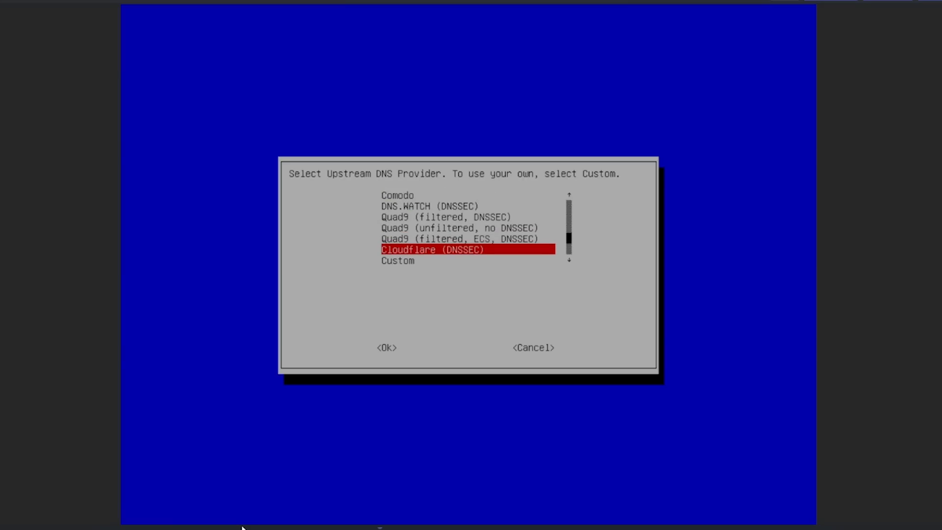
{"action": "key", "text": "Return"}
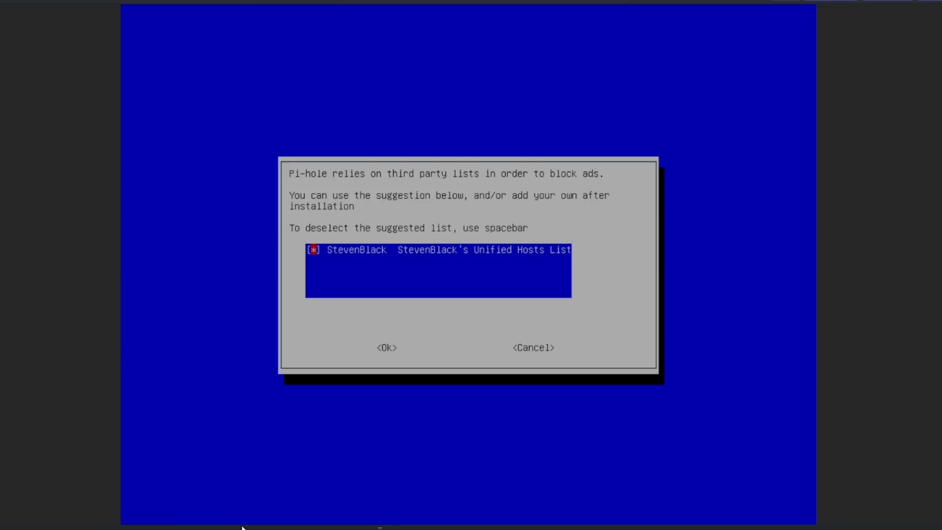
Step: Accept the StevenBlack blocklist and install both the web admin interface and the lighttpd web server with its PHP modules
{"action": "key", "text": "Return"}
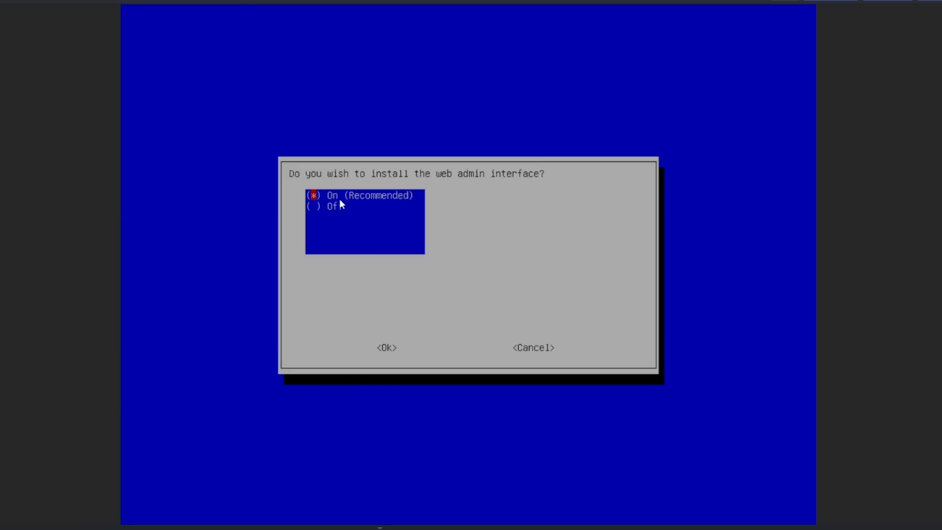
{"action": "key", "text": "Return"}
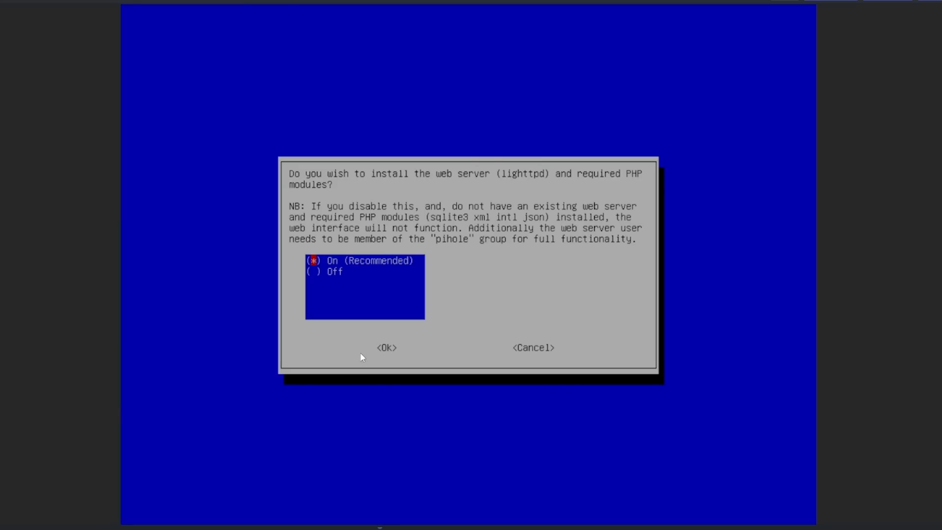
{"action": "key", "text": "Return"}
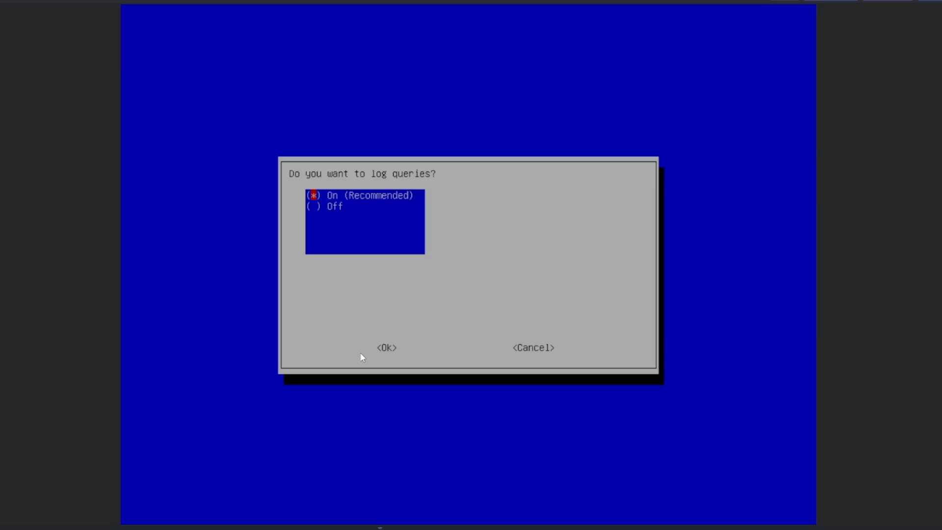
Step: Set query logging to Off
{"action": "key", "text": "Down"}
{"action": "key", "text": "space"}
{"action": "key", "text": "Return"}
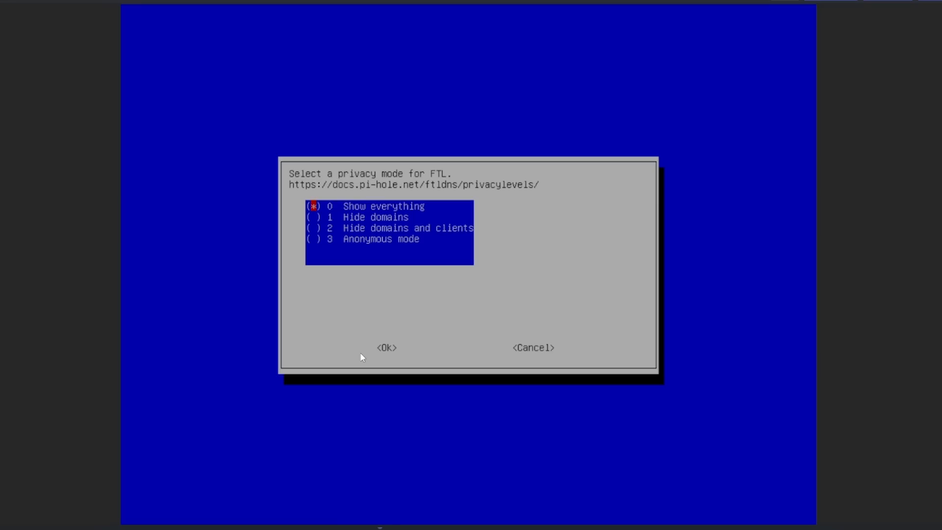
Step: Set the FTL privacy mode to 3 Anonymous mode and let the installation proceed
{"action": "key", "text": "Down"}
{"action": "key", "text": "Down"}
{"action": "key", "text": "Down"}
{"action": "key", "text": "space"}
{"action": "key", "text": "Up"}
{"action": "key", "text": "Up"}
{"action": "key", "text": "Up"}
{"action": "key", "text": "Down"}
{"action": "key", "text": "Down"}
{"action": "key", "text": "Down"}
{"action": "key", "text": "Return"}
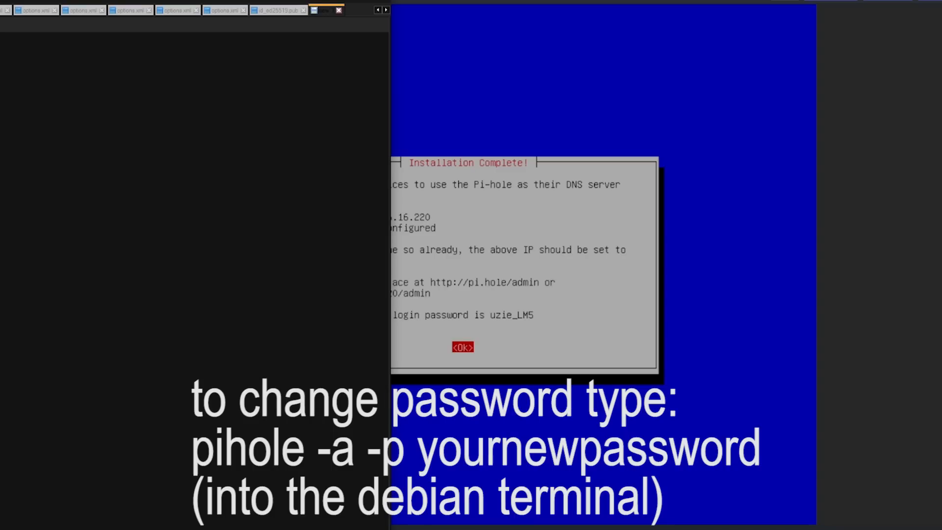
Step: Sign in to the pihole3 web interface with the admin password, choosing to be remembered for 7 days, and expand Group Management
{"action": "left_click_drag", "start_coordinate": [155, 0], "coordinate": [0, 41]}
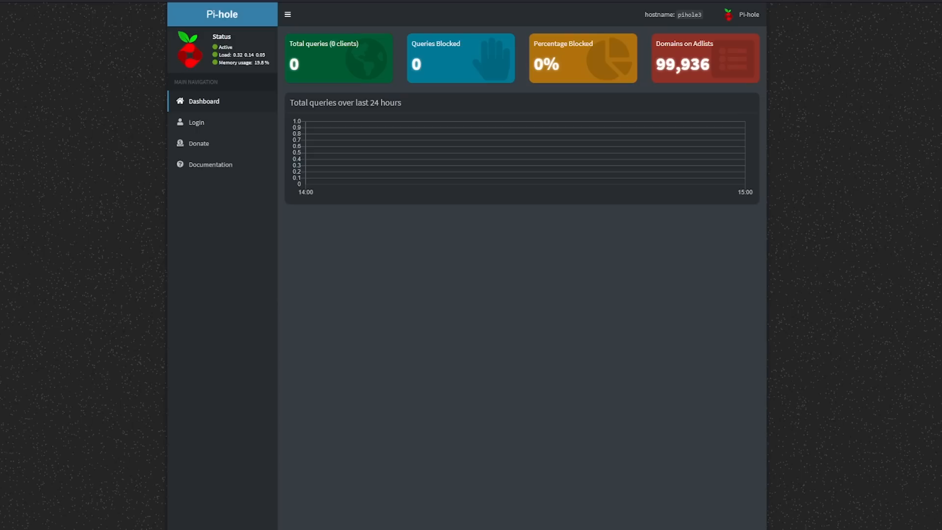
{"action": "left_click", "coordinate": [197, 123]}
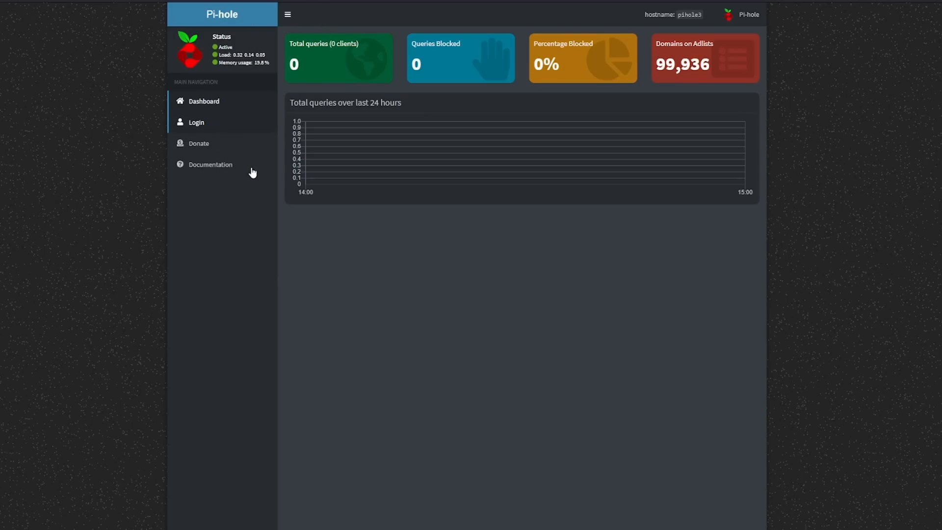
{"action": "left_click", "coordinate": [455, 259]}
{"action": "type", "text": "********"}
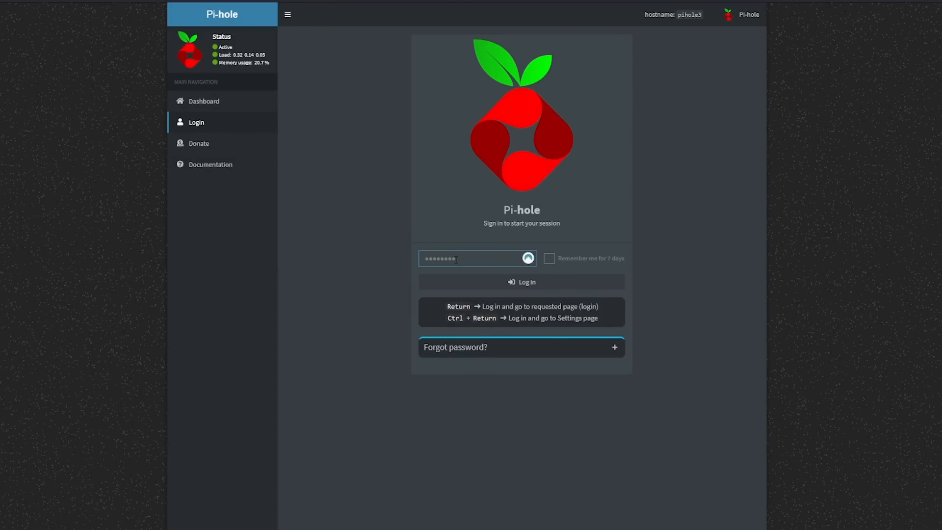
{"action": "left_click", "coordinate": [550, 259]}
{"action": "key", "text": "Return"}
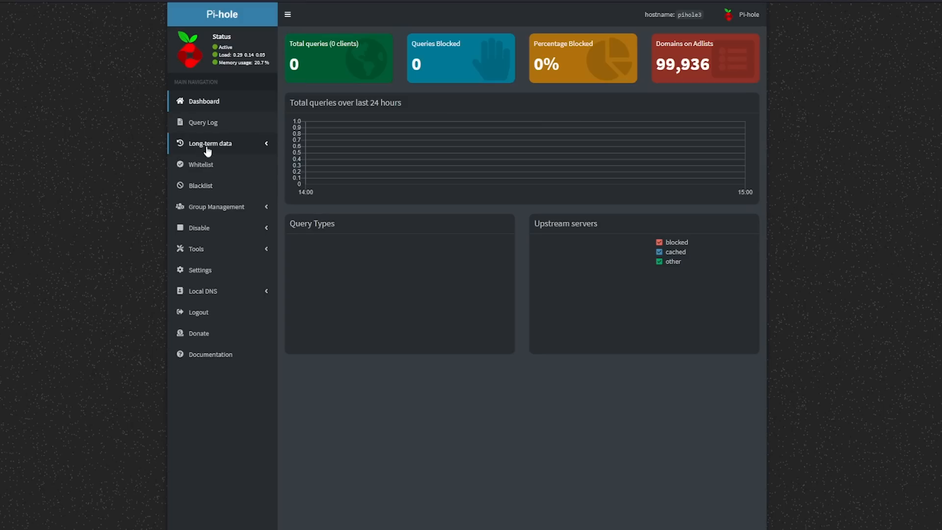
{"action": "left_click", "coordinate": [270, 213]}
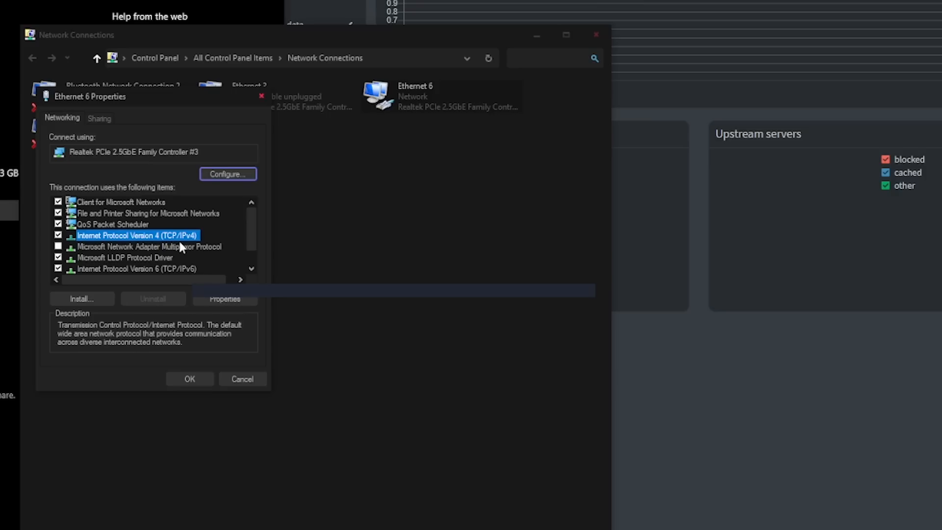
Step: Set the Ethernet 6 IPv4 preferred DNS server to 172.16.16.188 and the alternate DNS server to 172.16.16.220
{"action": "left_click", "coordinate": [226, 300]}
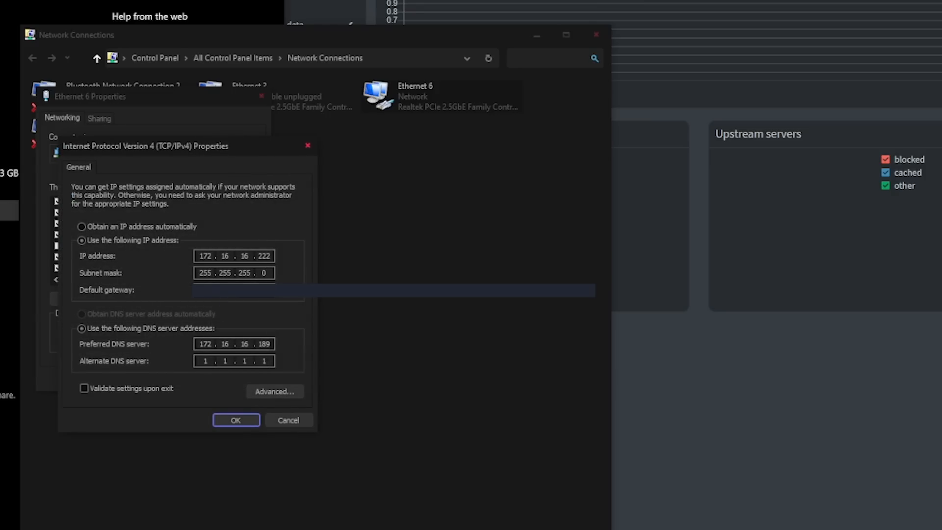
{"action": "left_click", "coordinate": [275, 345]}
{"action": "double_click", "coordinate": [271, 344]}
{"action": "type", "text": "188"}
{"action": "key", "text": "Tab"}
{"action": "type", "text": "172.16.16.1"}
{"action": "key", "text": "BackSpace"}
{"action": "type", "text": "220"}
{"action": "left_click", "coordinate": [128, 389]}
{"action": "left_click", "coordinate": [127, 391]}
Step: Change the alternate DNS server to 172.16.16.187 and accept the IPv4 settings
{"action": "double_click", "coordinate": [265, 361]}
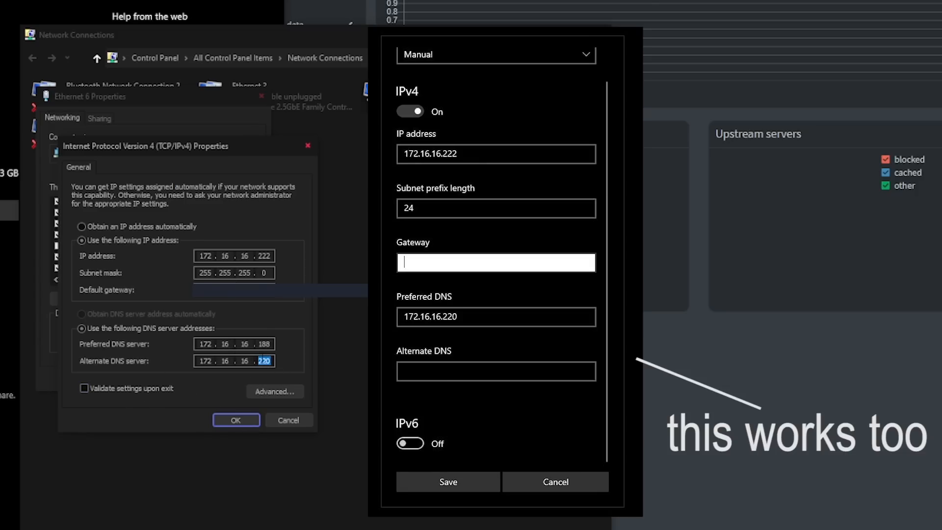
{"action": "type", "text": "187"}
{"action": "left_click", "coordinate": [236, 420]}
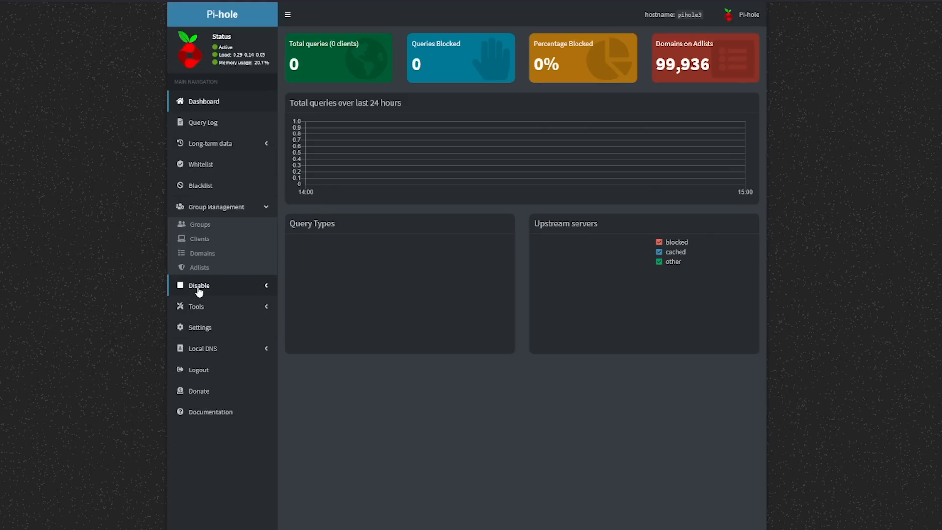
Step: View the configured groups and the client settings in Pi-hole's group management
{"action": "left_click", "coordinate": [228, 210]}
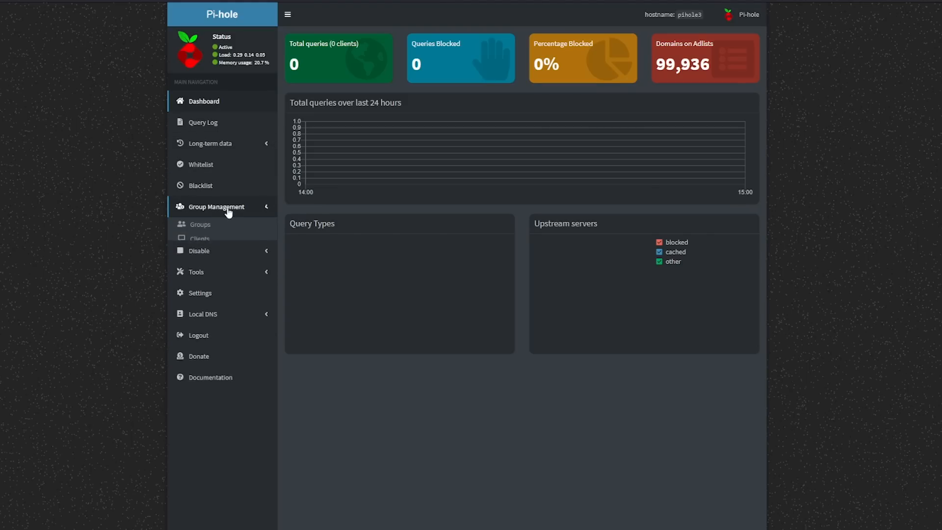
{"action": "left_click", "coordinate": [228, 211]}
{"action": "left_click", "coordinate": [201, 225]}
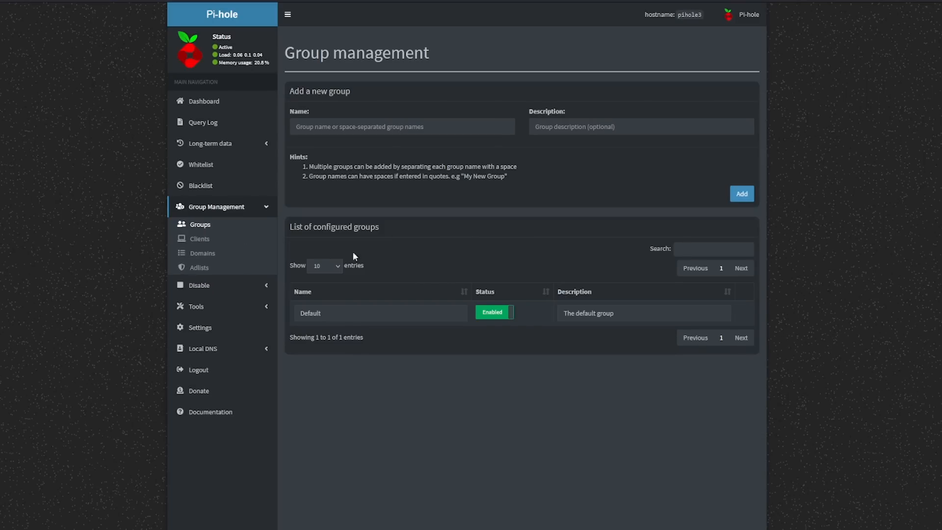
{"action": "left_click", "coordinate": [223, 238]}
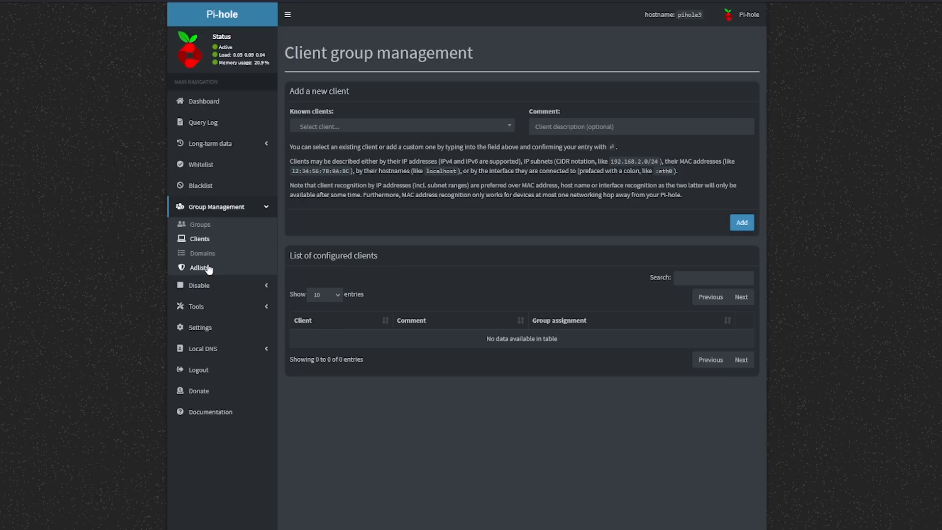
Step: Look through the domains in the default StevenBlack adlist and return to the adlist management page
{"action": "left_click", "coordinate": [207, 268]}
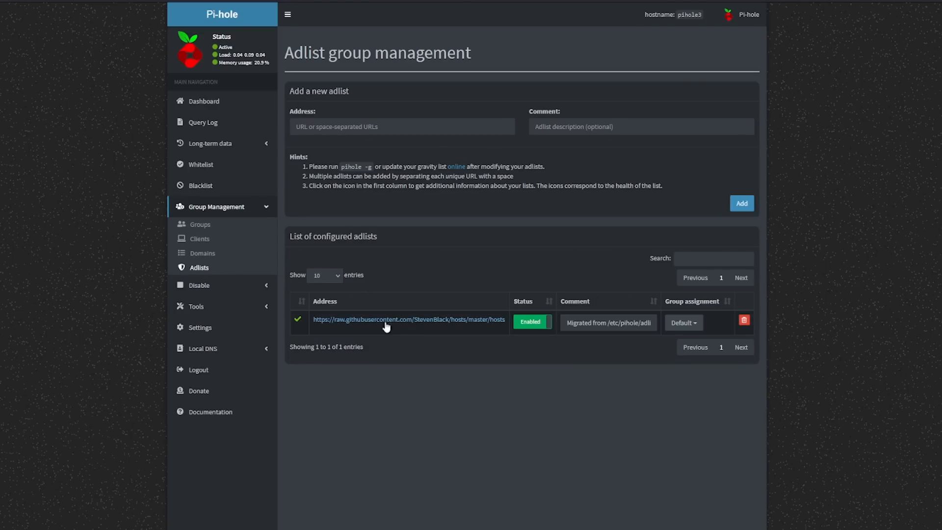
{"action": "left_click", "coordinate": [455, 320]}
{"action": "scroll", "coordinate": [179, 270], "scroll_direction": "down", "scroll_amount": 15}
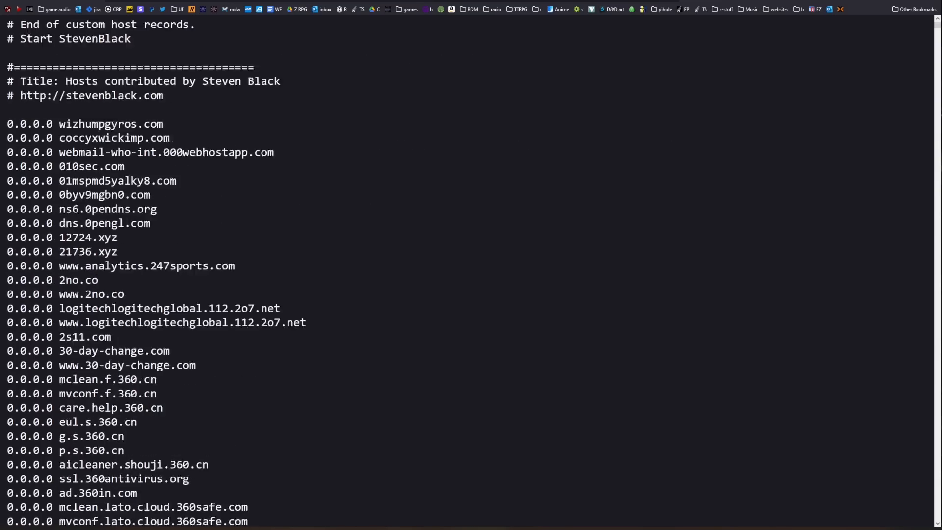
{"action": "scroll", "coordinate": [179, 270], "scroll_direction": "down", "scroll_amount": 20}
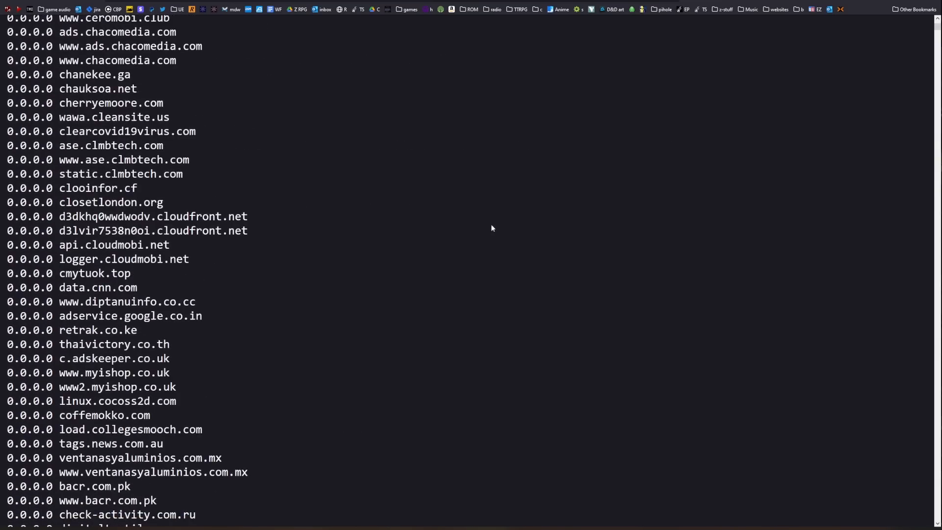
{"action": "scroll", "coordinate": [520, 334], "scroll_direction": "down", "scroll_amount": 20}
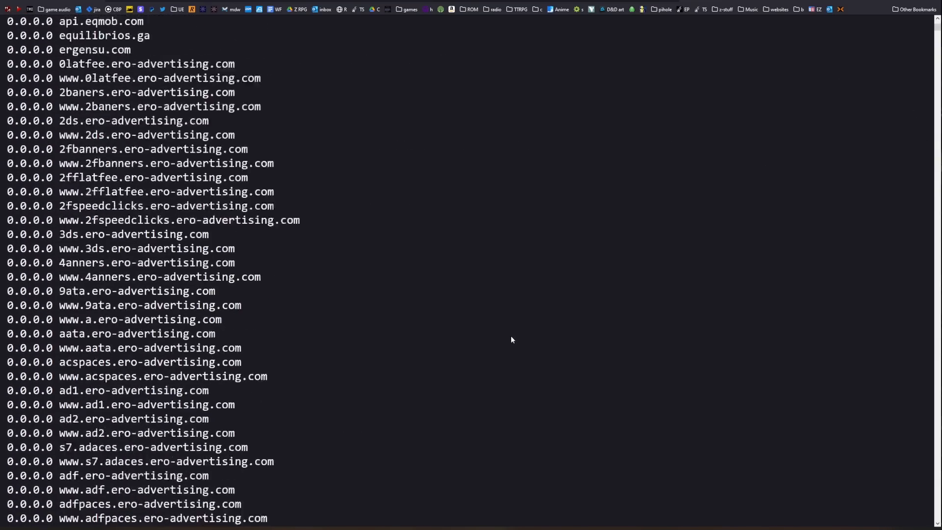
{"action": "scroll", "coordinate": [505, 344], "scroll_direction": "down", "scroll_amount": 20}
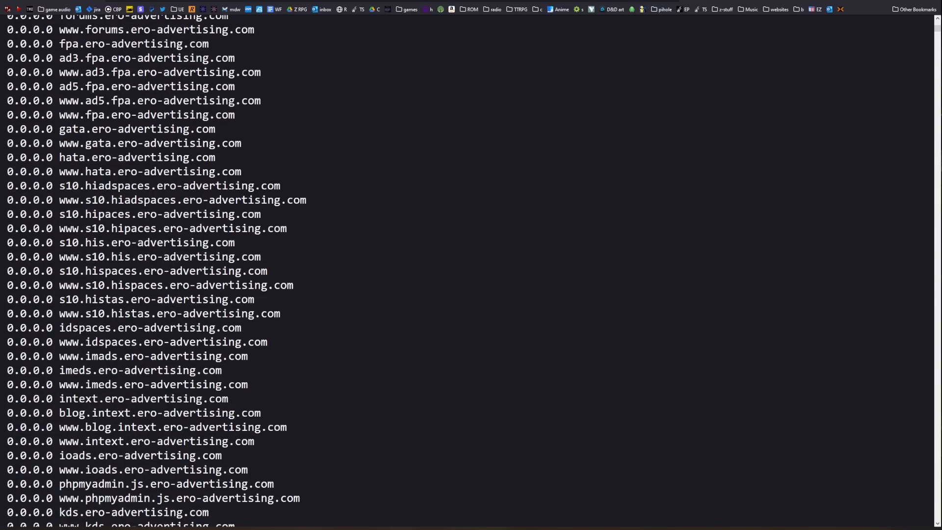
{"action": "left_click", "coordinate": [400, 1]}
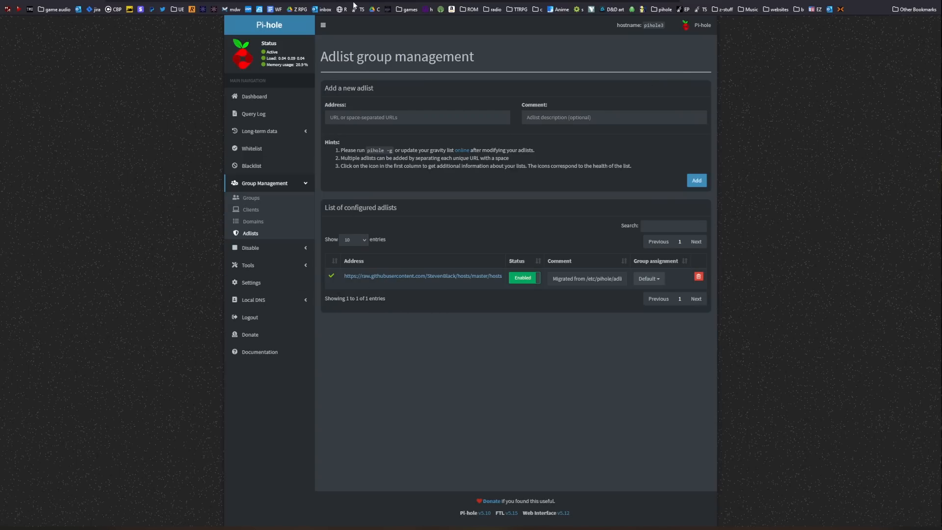
{"action": "left_click", "coordinate": [102, 0]}
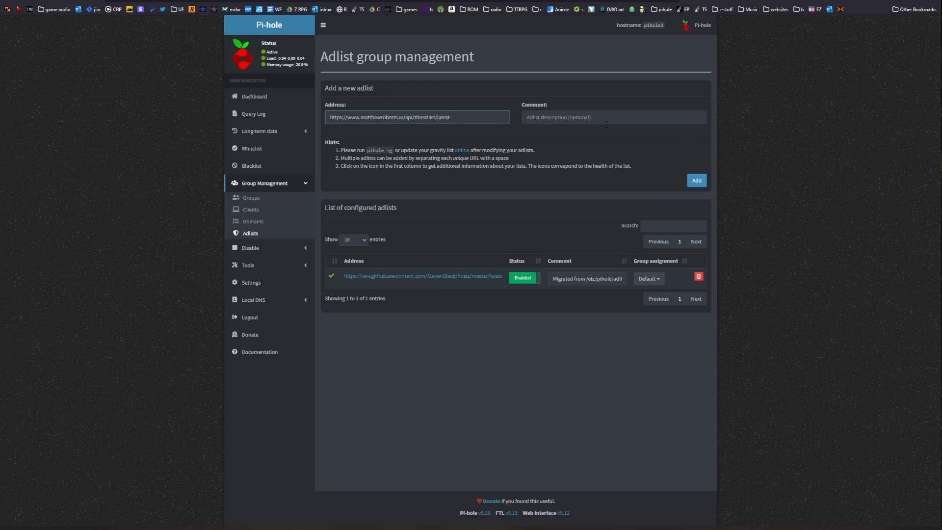
{"action": "left_click", "coordinate": [607, 118]}
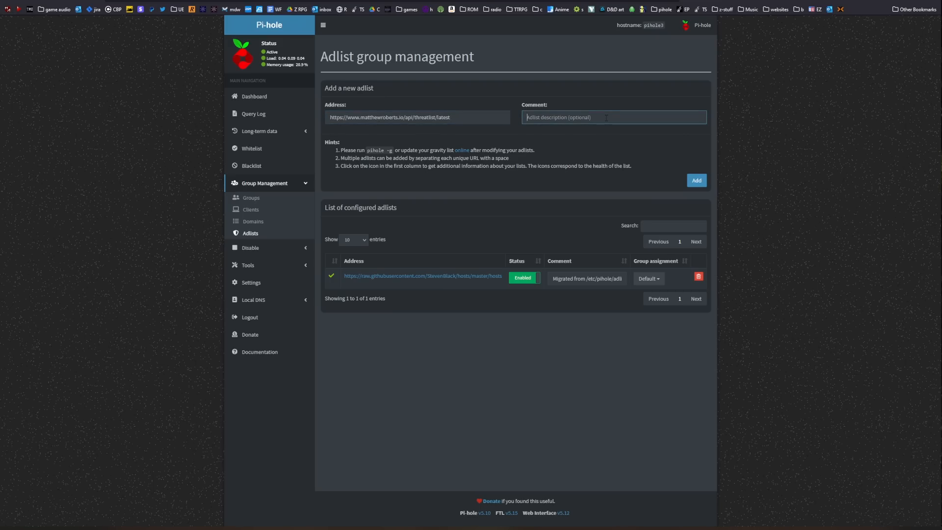
{"action": "left_click", "coordinate": [701, 181]}
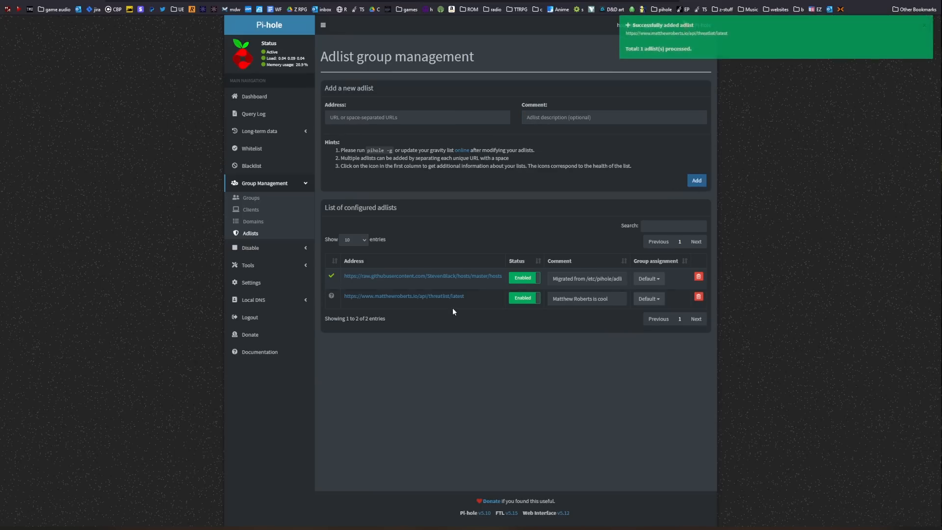
Step: Look through the IP addresses and ranges of a raw blocklist file
{"action": "left_click", "coordinate": [408, 300]}
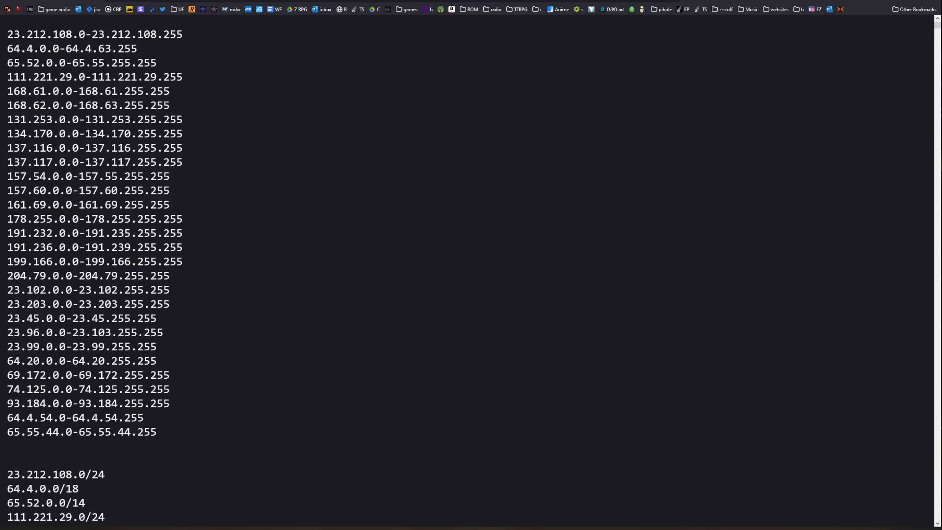
{"action": "scroll", "coordinate": [267, 336], "scroll_direction": "down", "scroll_amount": 12}
{"action": "scroll", "coordinate": [269, 333], "scroll_direction": "up", "scroll_amount": 12}
{"action": "scroll", "coordinate": [255, 270], "scroll_direction": "down", "scroll_amount": 4}
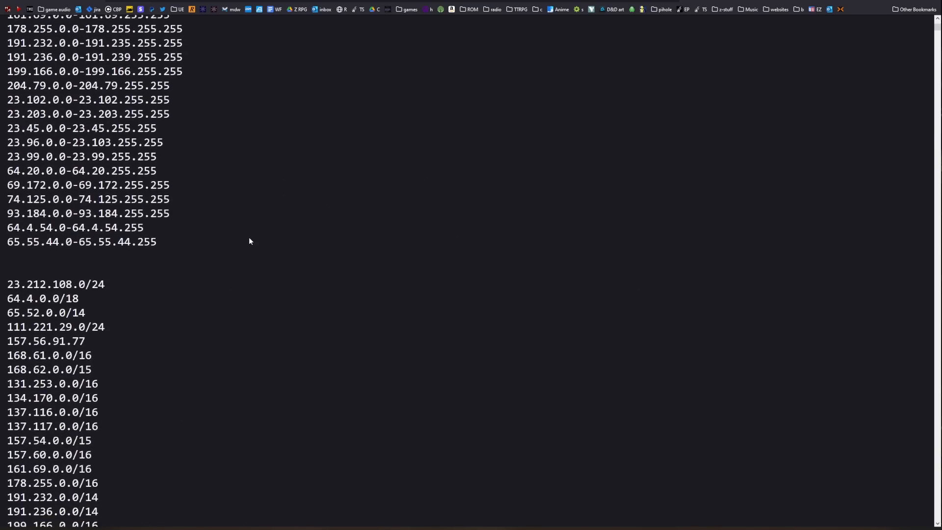
{"action": "scroll", "coordinate": [250, 241], "scroll_direction": "down", "scroll_amount": 10}
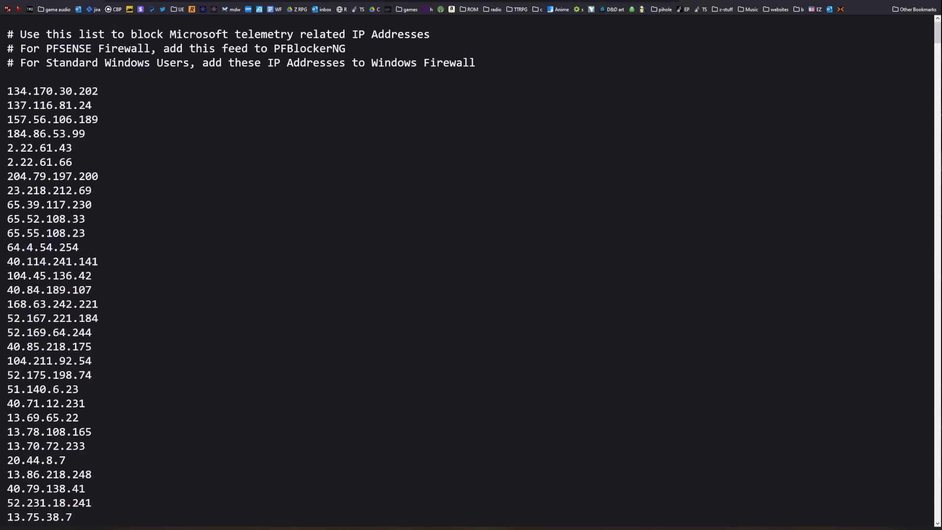
{"action": "scroll", "coordinate": [324, 194], "scroll_direction": "down", "scroll_amount": 20}
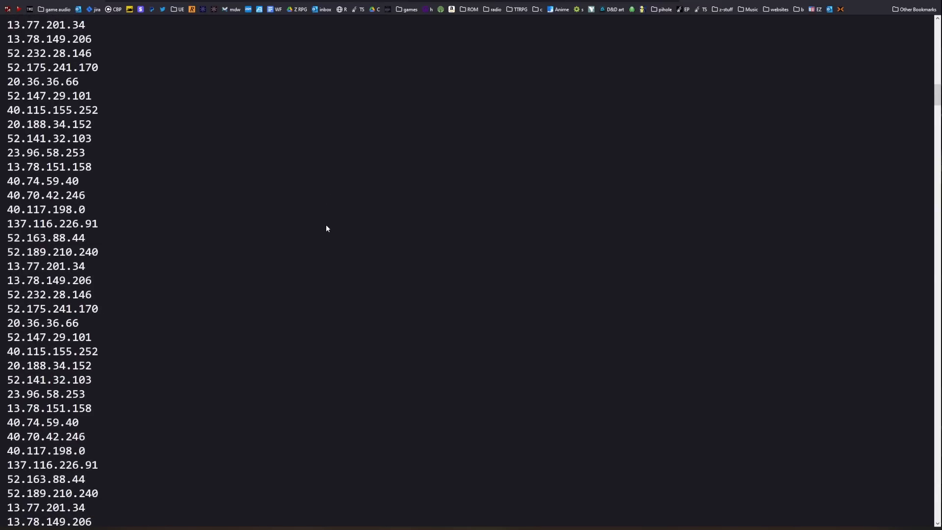
{"action": "scroll", "coordinate": [327, 228], "scroll_direction": "down", "scroll_amount": 15}
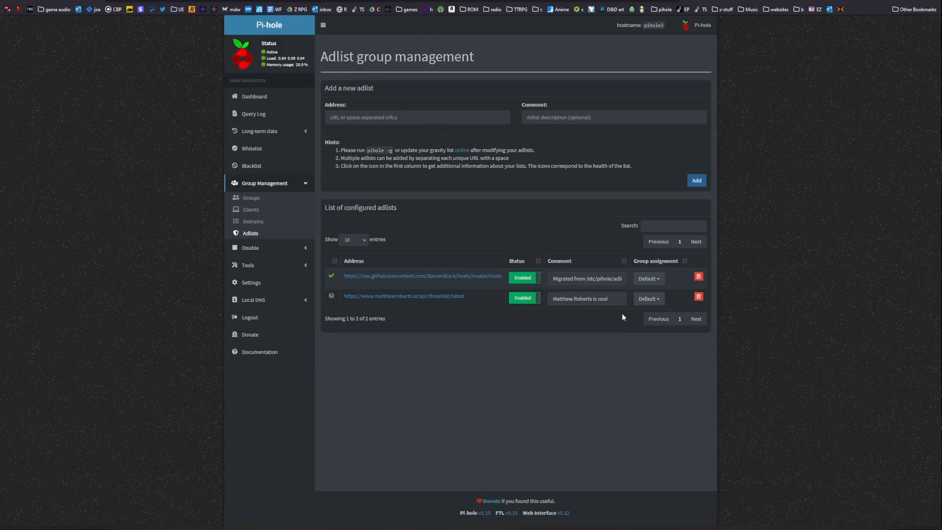
Step: Add the raw.githubusercontent.com/stamparm/blackbook/master/blackbook.txt adlist with the comment "Blackbook Malware list"
{"action": "left_click", "coordinate": [465, 118]}
{"action": "type", "text": "https://raw.githubusercontent.com/stamparm/blackbook/master/blackbook.txt"}
{"action": "left_click", "coordinate": [593, 117]}
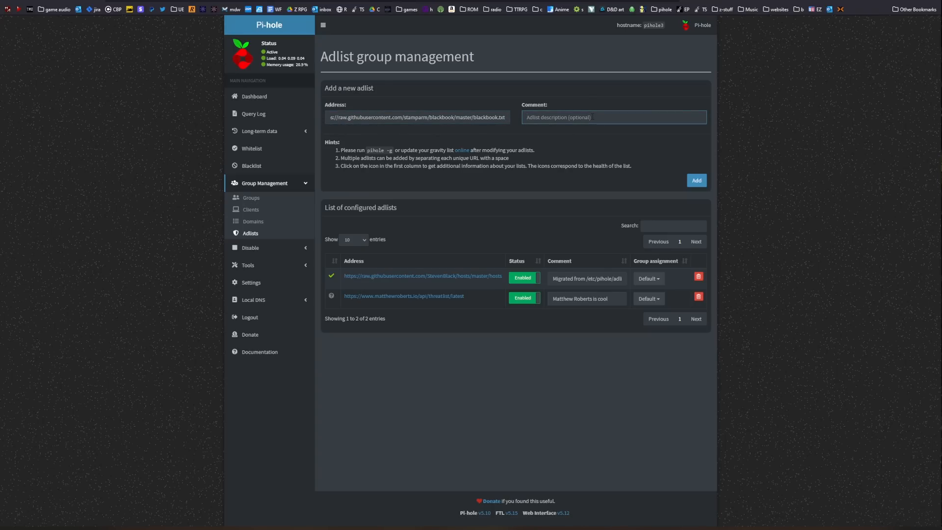
{"action": "type", "text": "Blackbook Malware list"}
{"action": "left_click", "coordinate": [697, 182]}
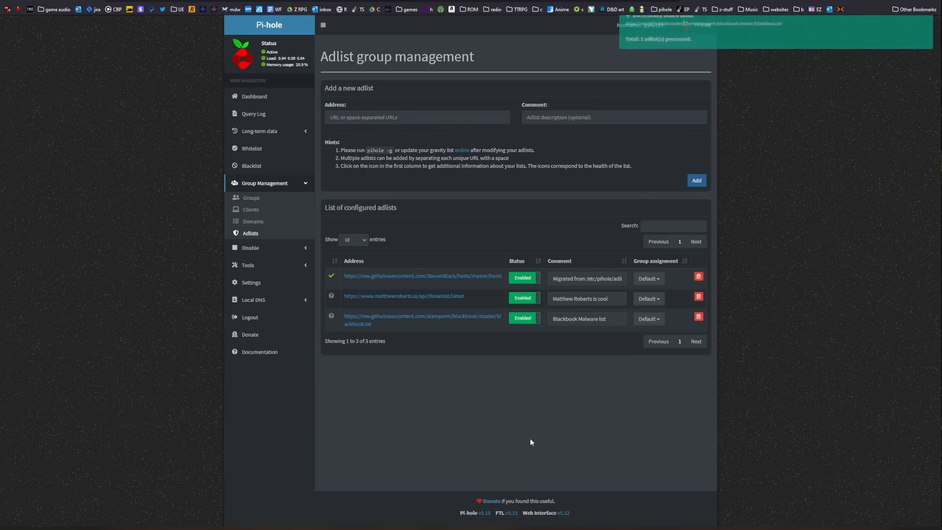
Step: Check the Domains on Adlists figure on the pihole3 dashboard, and open the dashboard of the other Pi-hole for comparison
{"action": "left_click", "coordinate": [253, 96]}
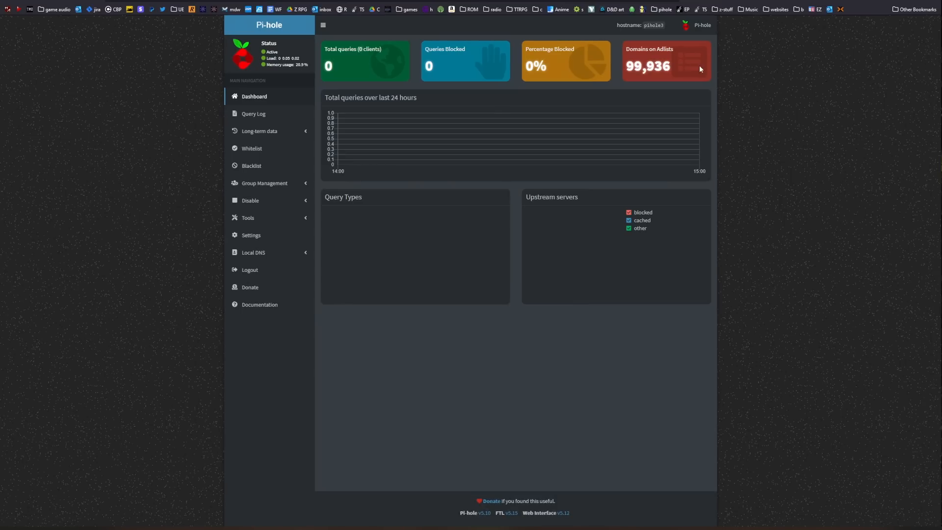
{"action": "left_click", "coordinate": [623, 67]}
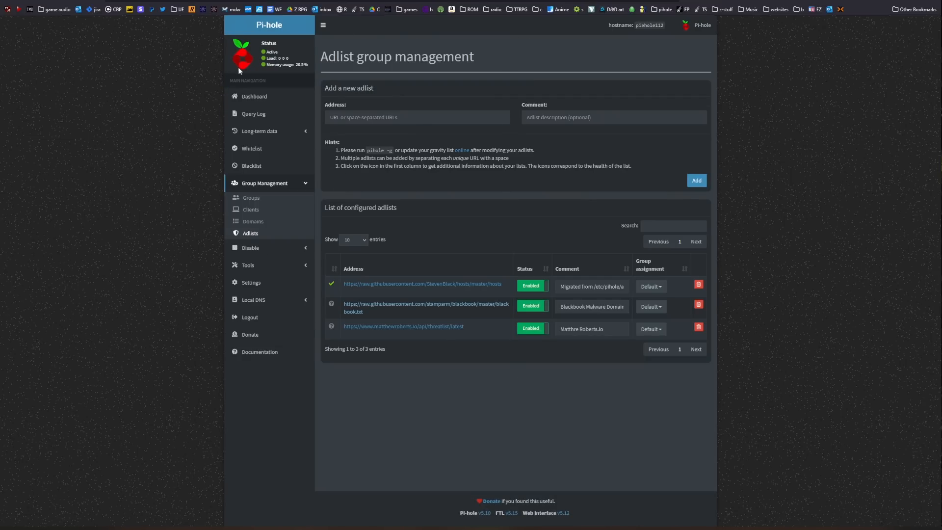
{"action": "left_click", "coordinate": [267, 97]}
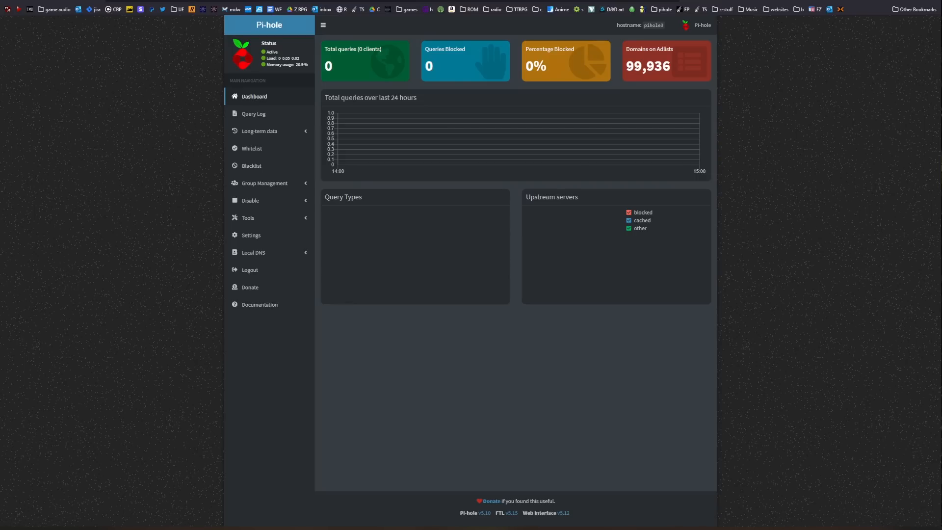
Step: Switch to YouTube and look over the Craft Computing video on setting up a recursive DNS server for Pi-hole
{"action": "left_click", "coordinate": [804, 1]}
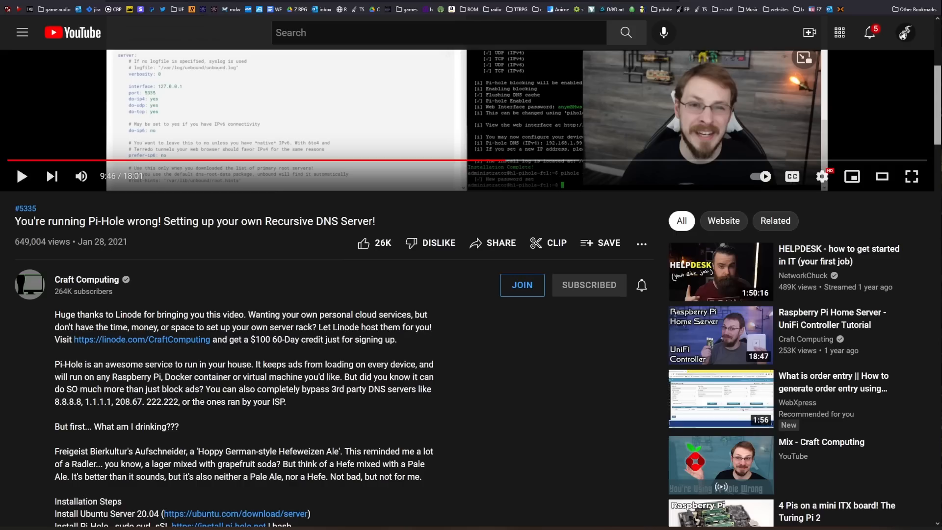
{"action": "scroll", "coordinate": [274, 321], "scroll_direction": "up", "scroll_amount": 4}
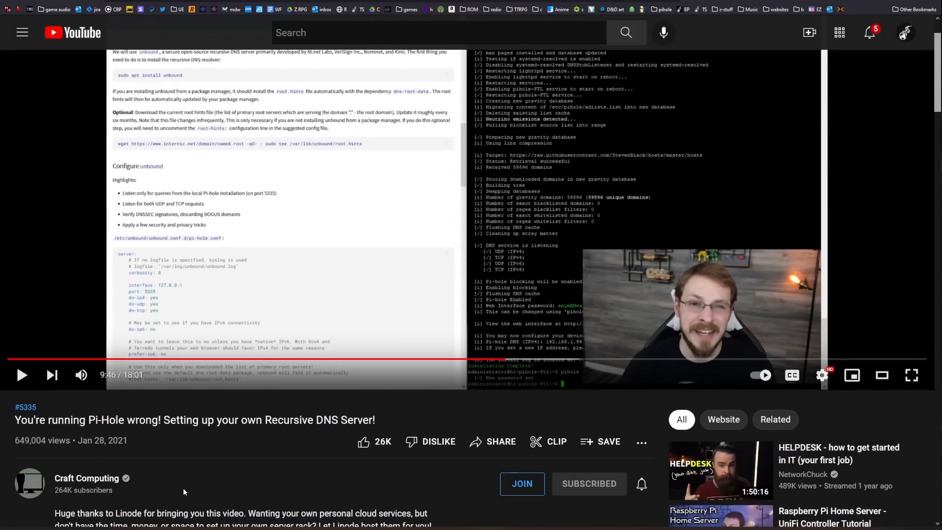
{"action": "scroll", "coordinate": [184, 487], "scroll_direction": "down", "scroll_amount": 3}
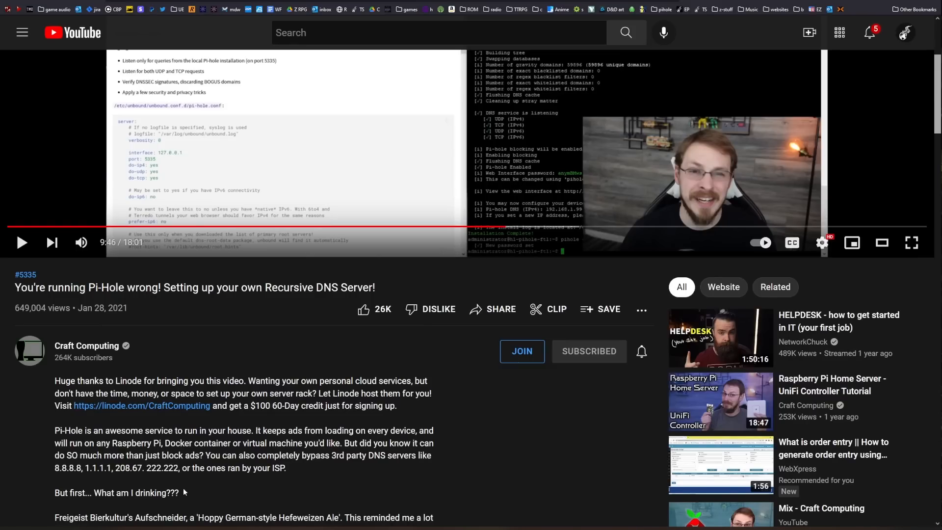
{"action": "scroll", "coordinate": [184, 488], "scroll_direction": "up", "scroll_amount": 3}
{"action": "scroll", "coordinate": [120, 485], "scroll_direction": "down", "scroll_amount": 2}
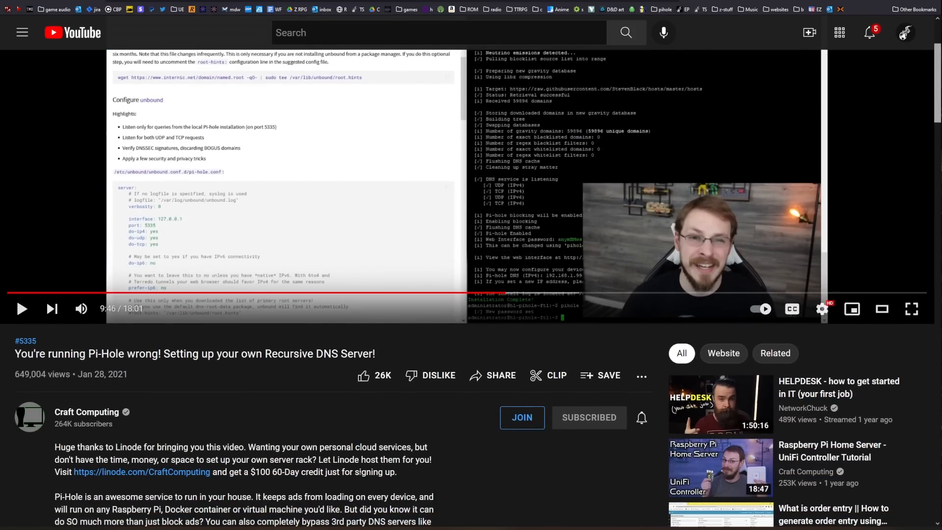
{"action": "scroll", "coordinate": [358, 476], "scroll_direction": "up", "scroll_amount": 3}
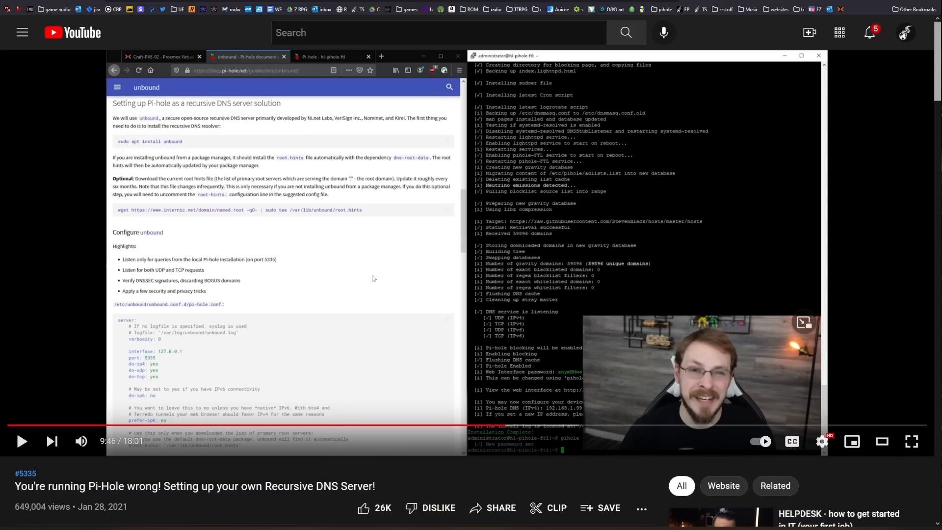
{"action": "scroll", "coordinate": [375, 284], "scroll_direction": "down", "scroll_amount": 2}
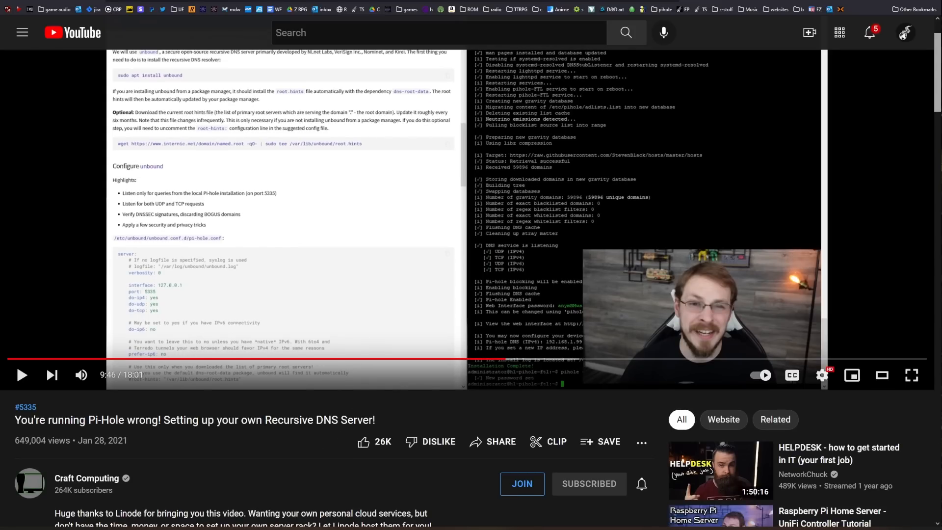
Step: Highlight "Recursive DNS" in the video title, then return to the pihole3 admin page and open its DNS settings
{"action": "left_click_drag", "start_coordinate": [265, 420], "coordinate": [338, 420]}
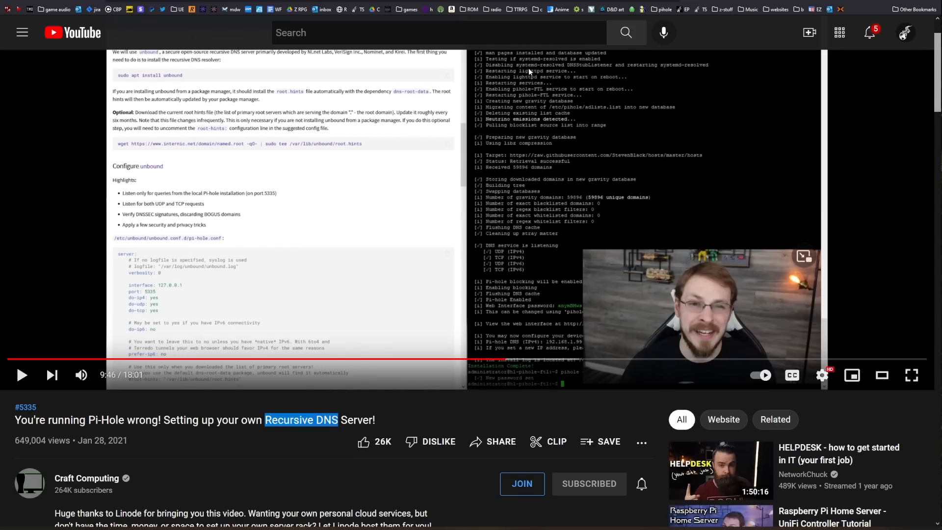
{"action": "key", "text": "ctrl+Tab"}
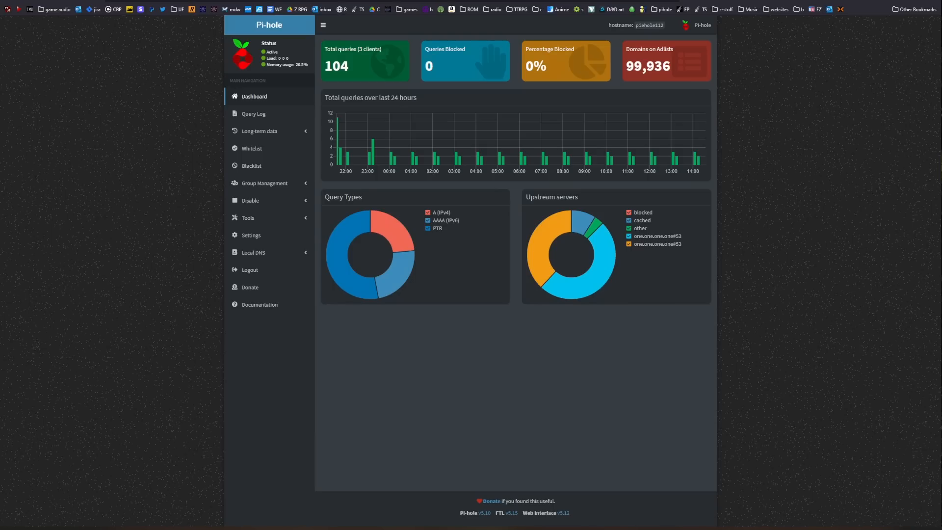
{"action": "key", "text": "ctrl+Tab"}
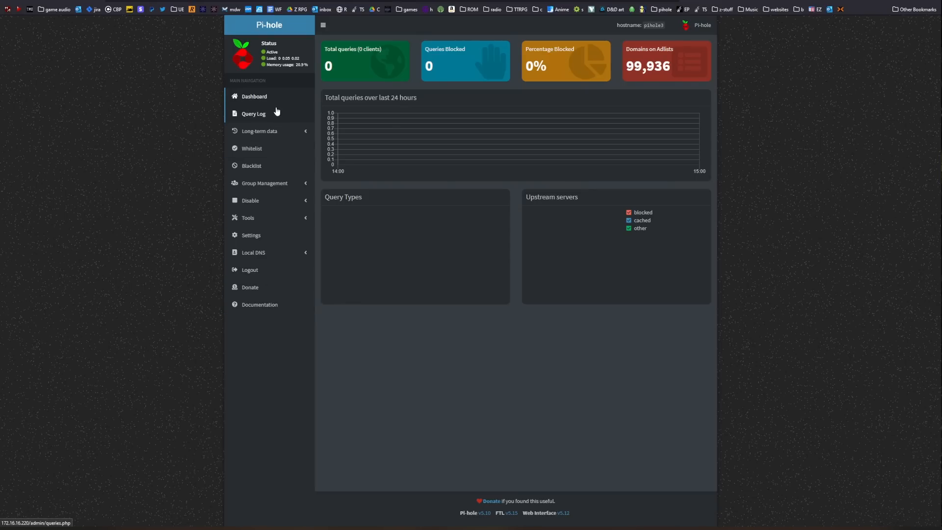
{"action": "left_click", "coordinate": [251, 235]}
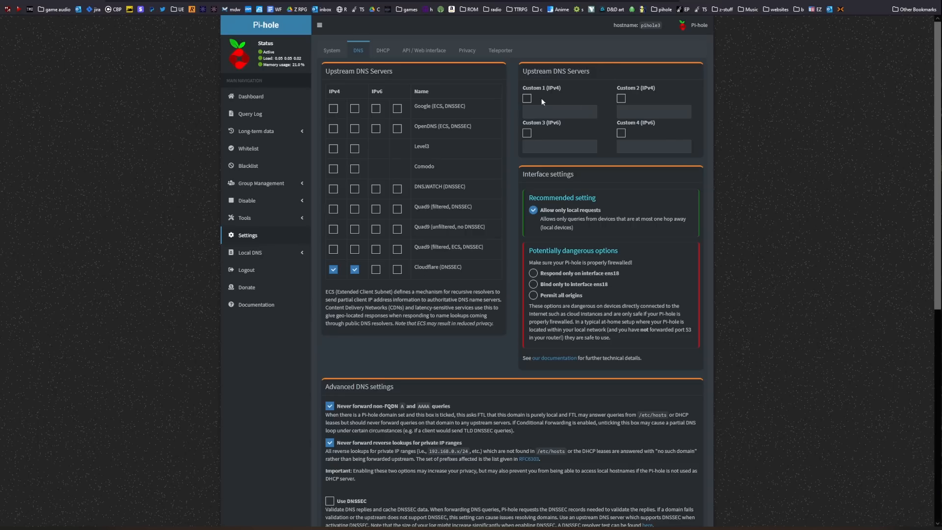
Step: Try out the Custom 1, Custom 2 and Custom 3 upstream DNS server options, switching each on and off again
{"action": "left_click", "coordinate": [528, 100]}
{"action": "left_click", "coordinate": [528, 134]}
{"action": "left_click", "coordinate": [528, 112]}
{"action": "left_click", "coordinate": [523, 134]}
{"action": "left_click", "coordinate": [623, 99]}
{"action": "left_click", "coordinate": [564, 113]}
{"action": "left_click", "coordinate": [633, 112]}
{"action": "left_click", "coordinate": [621, 100]}
{"action": "left_click", "coordinate": [527, 98]}
{"action": "left_click", "coordinate": [531, 111]}
Step: Switch both Cloudflare IPv4 upstream DNS servers off and back on
{"action": "left_click", "coordinate": [355, 270]}
{"action": "left_click", "coordinate": [333, 269]}
{"action": "left_click", "coordinate": [334, 273]}
{"action": "left_click", "coordinate": [351, 273]}
Step: Switch to Proxmox, clone virtual machine 113 (pihole3) under a new VM ID, and open the clone
{"action": "left_click", "coordinate": [392, 1]}
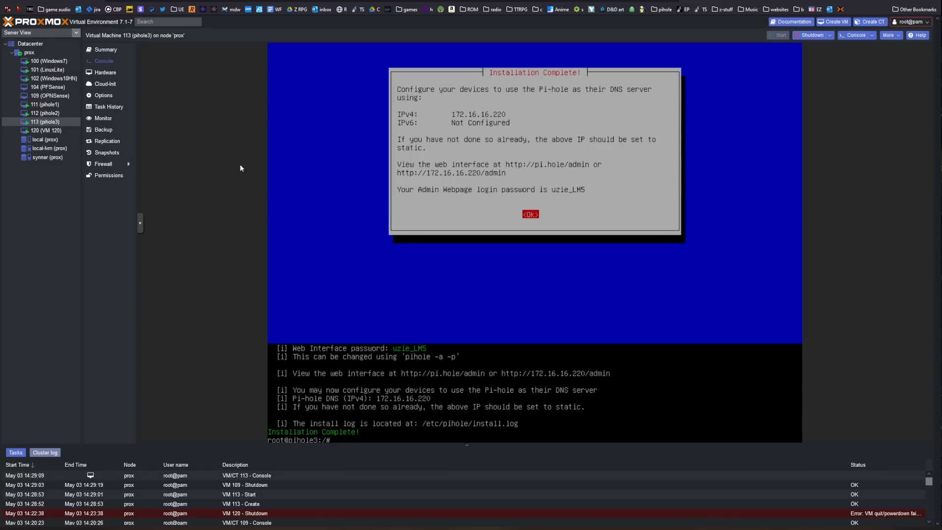
{"action": "right_click", "coordinate": [57, 122]}
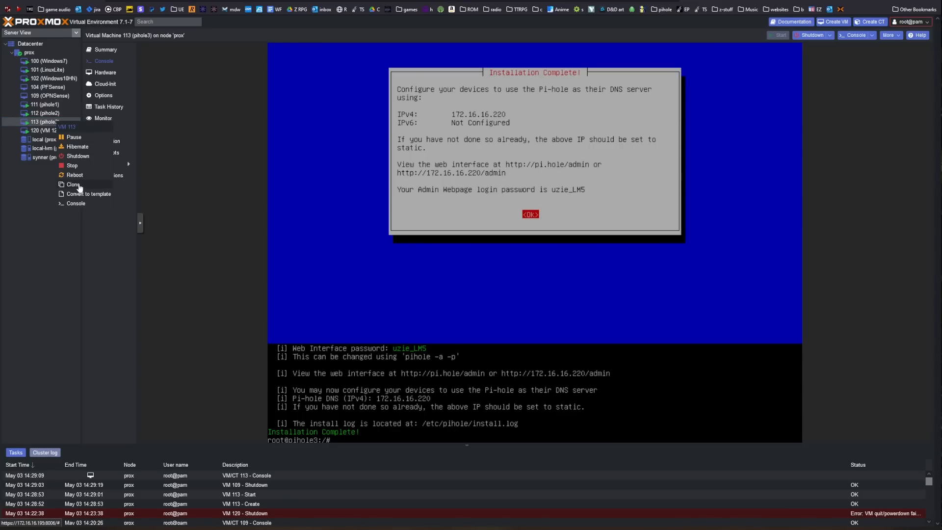
{"action": "left_click", "coordinate": [73, 185]}
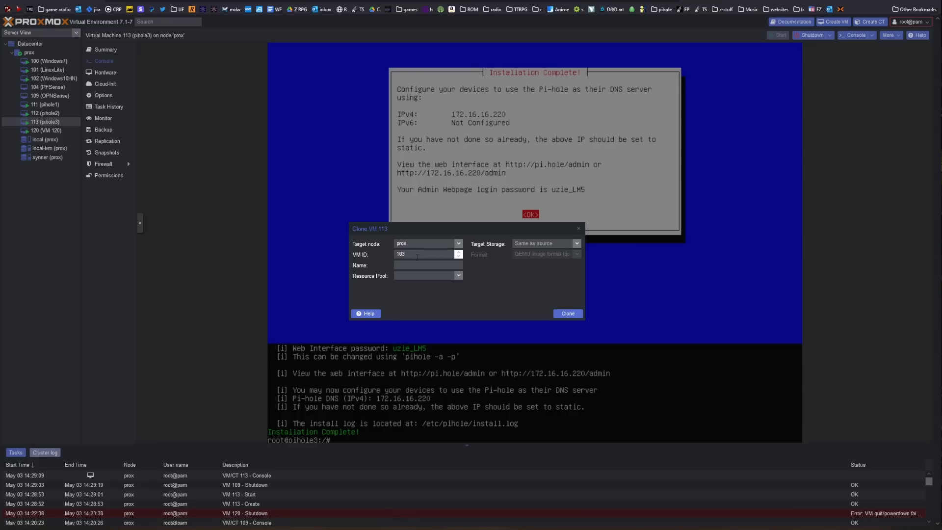
{"action": "left_click_drag", "start_coordinate": [406, 254], "coordinate": [332, 256]}
{"action": "left_click", "coordinate": [569, 314]}
{"action": "left_click", "coordinate": [49, 140]}
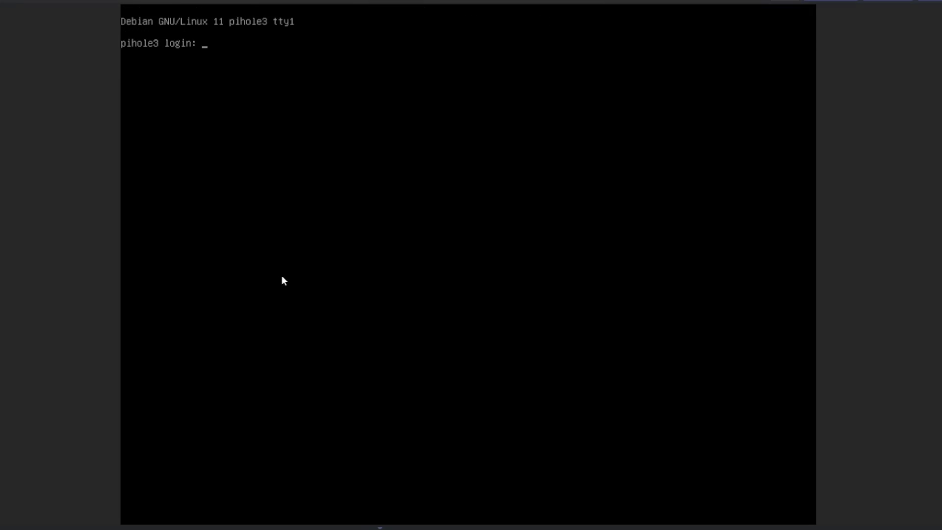
Step: Log in to the cloned machine's console as root and set its hostname to pihole4 with hostnamectl
{"action": "type", "text": "root"}
{"action": "key", "text": "Return"}
{"action": "key", "text": "Return"}
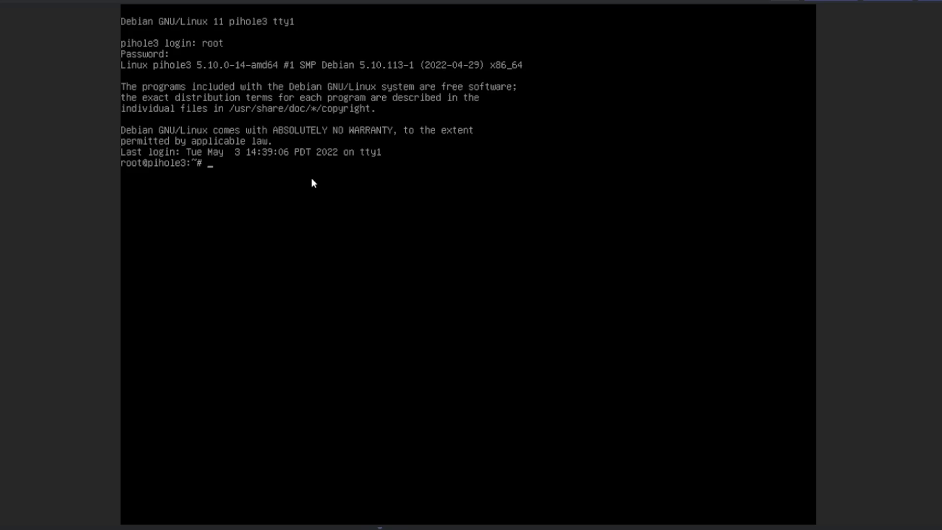
{"action": "type", "text": "hostnamectl set-hostname"}
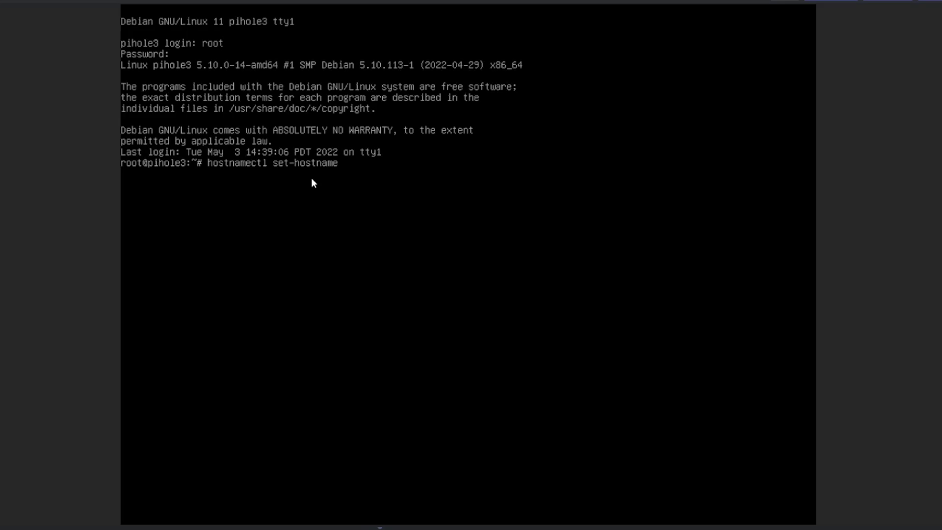
{"action": "type", "text": " pihole4"}
{"action": "key", "text": "Return"}
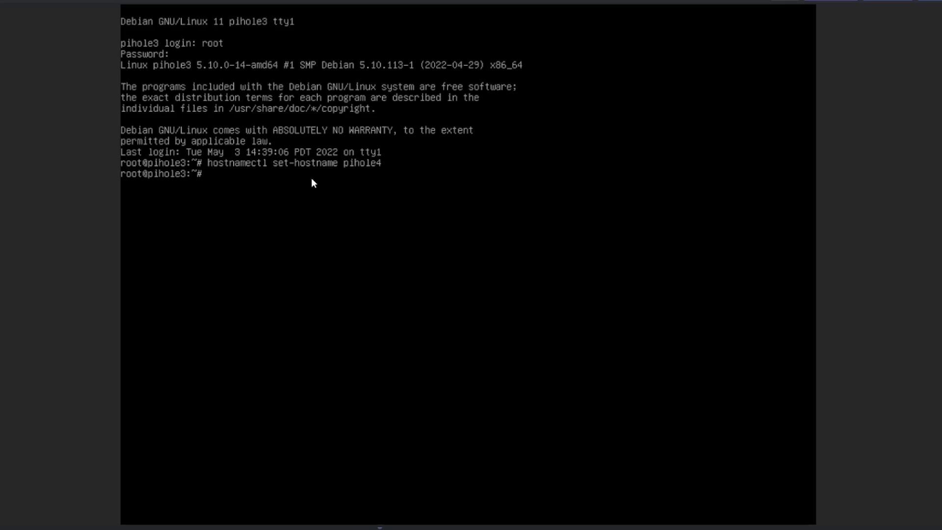
Step: Move up to the root directory and open etc/network/interfaces in nano
{"action": "type", "text": "cd .."}
{"action": "key", "text": "Return"}
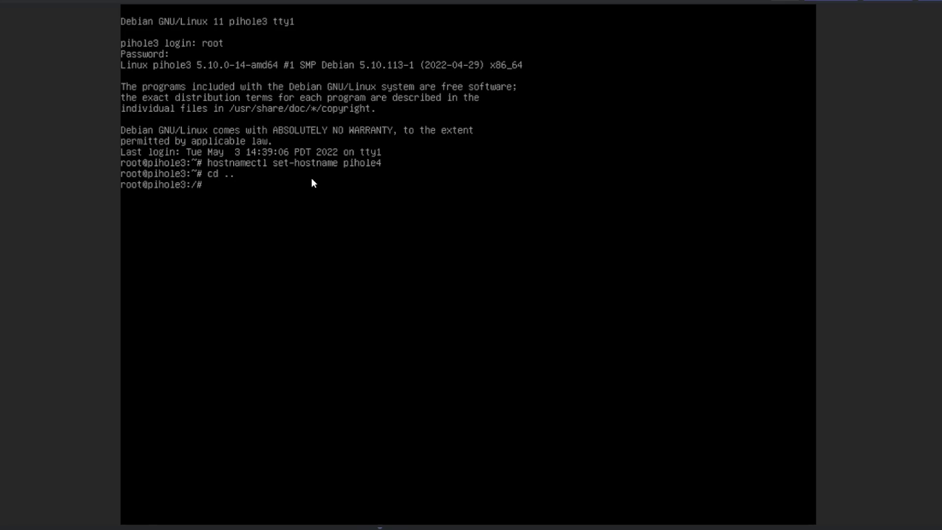
{"action": "key", "text": "Up"}
{"action": "key", "text": "Up"}
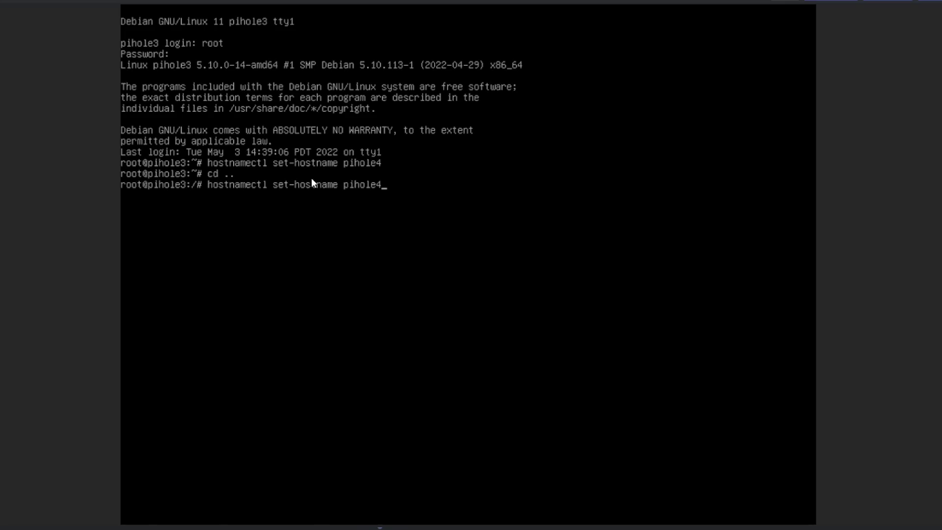
{"action": "key", "text": "Down"}
{"action": "type", "text": "="}
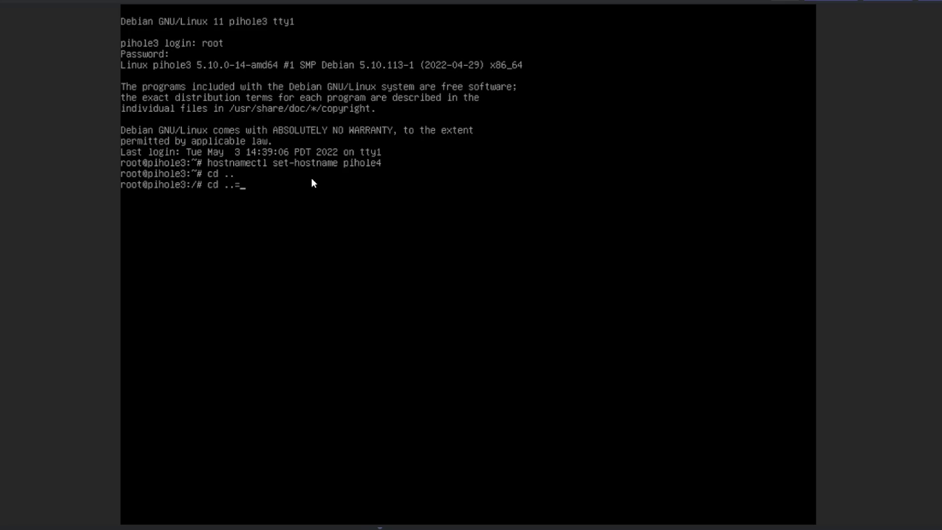
{"action": "key", "text": "BackSpace"}
{"action": "key", "text": "BackSpace"}
{"action": "key", "text": "BackSpace"}
{"action": "key", "text": "BackSpace"}
{"action": "key", "text": "BackSpace"}
{"action": "key", "text": "BackSpace"}
{"action": "type", "text": "nano etc/network/interfaces"}
{"action": "key", "text": "Return"}
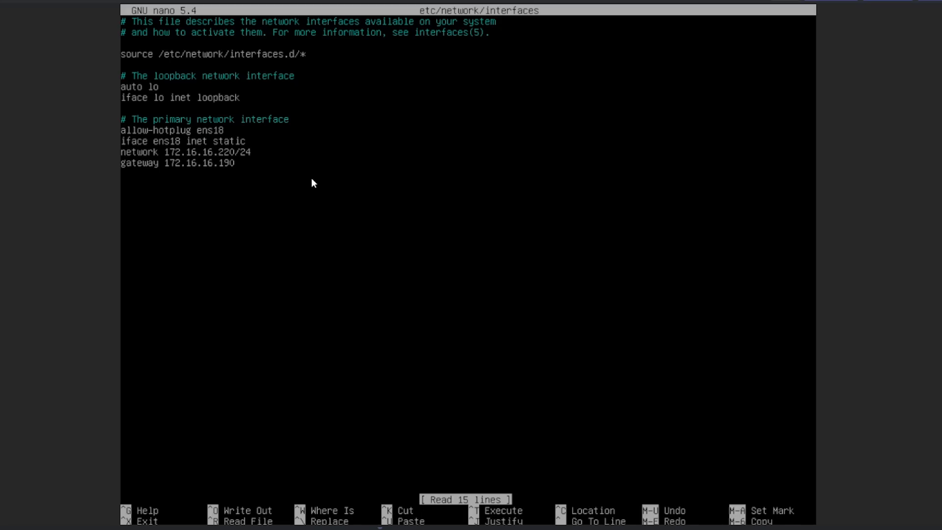
Step: Set the network address of ens18 to 172.16.16.221/24 and save the interfaces file
{"action": "key", "text": "Down"}
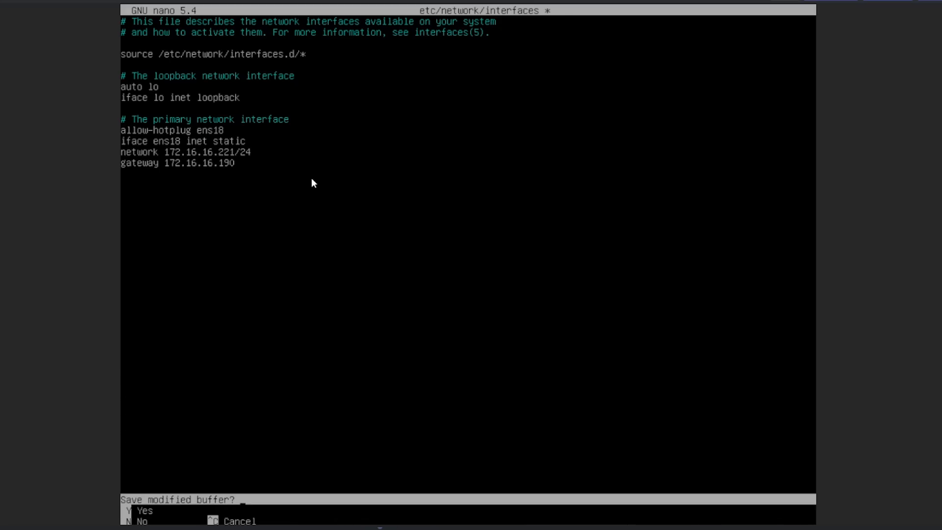
{"action": "key", "text": "y"}
{"action": "key", "text": "Return"}
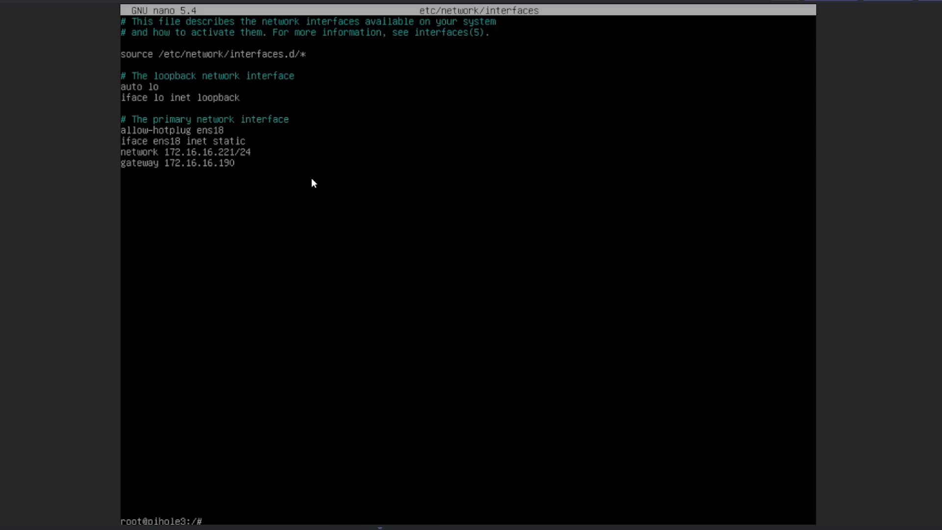